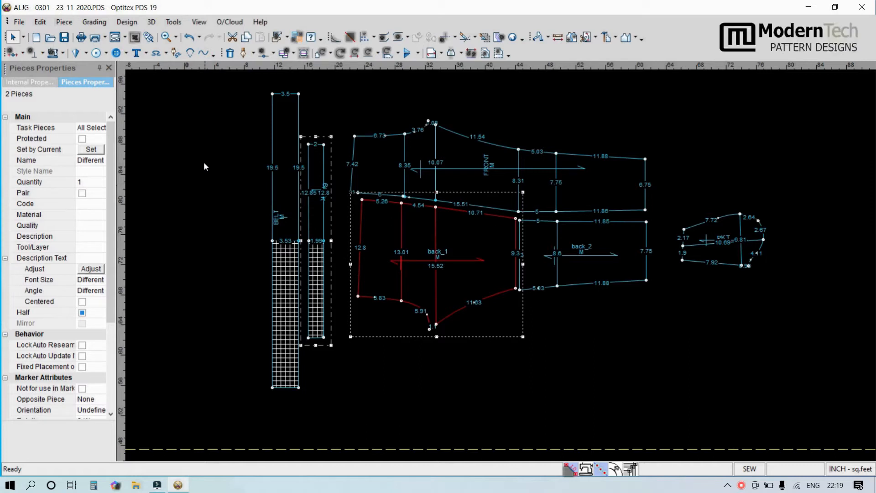
pyautogui.click(188, 145)
pyautogui.scroll(-2, 500, 265)
pyautogui.scroll(3, 500, 264)
pyautogui.scroll(-1, 498, 266)
pyautogui.scroll(2, 500, 266)
pyautogui.scroll(-2, 500, 267)
pyautogui.scroll(2, 500, 267)
pyautogui.scroll(-2, 500, 265)
pyautogui.scroll(2, 489, 252)
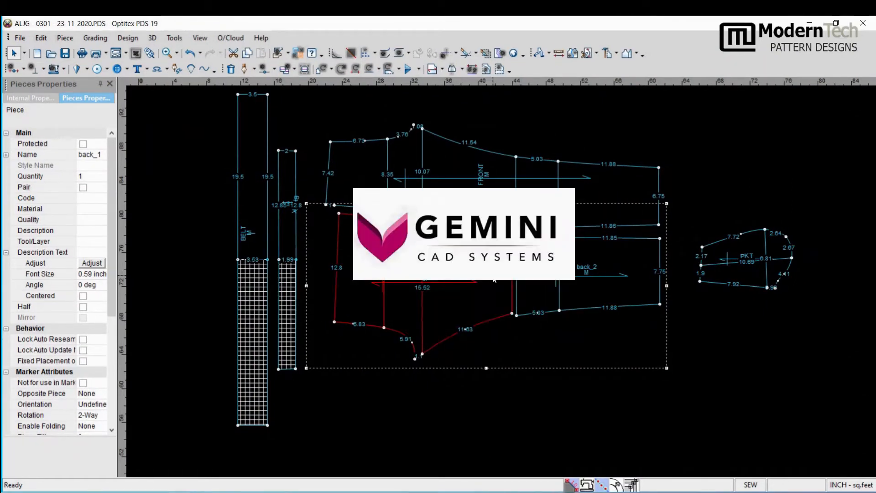
pyautogui.scroll(-2, 503, 278)
pyautogui.scroll(3, 502, 281)
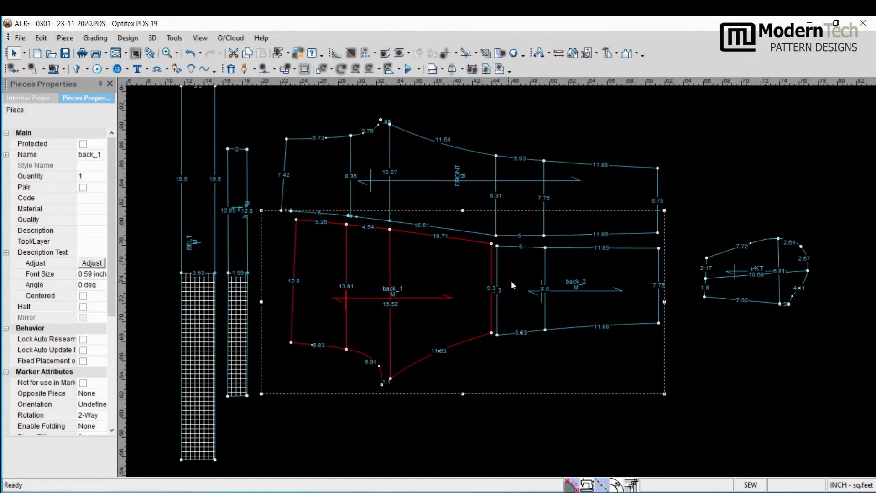
# - Reposition the back_2 and PKT pieces slightly upward, and shift the BELT and neighbouring narrow strip pieces away from the leg pieces
pyautogui.moveTo(520, 286); pyautogui.dragTo(521, 283)
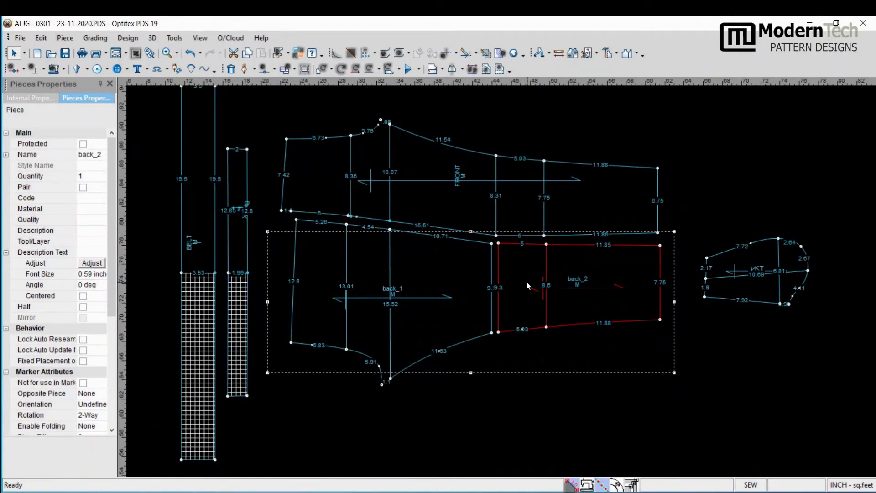
pyautogui.moveTo(745, 299); pyautogui.dragTo(719, 233)
pyautogui.scroll(-2, 502, 281)
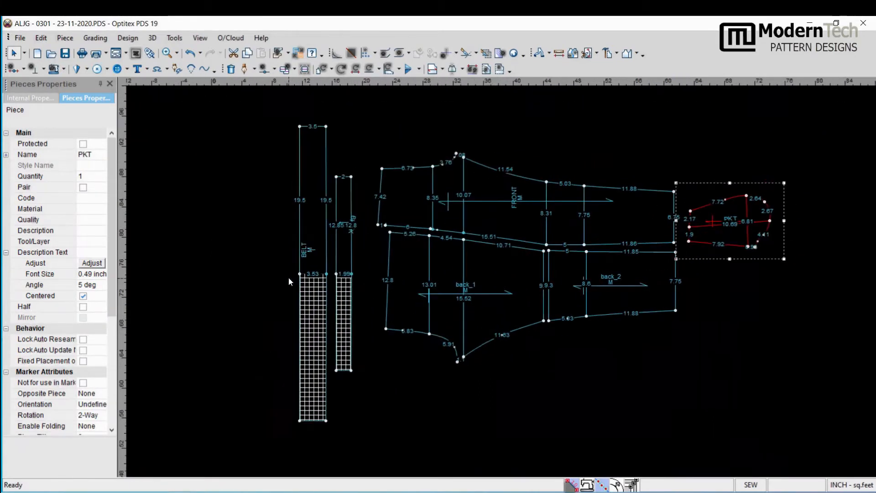
pyautogui.moveTo(303, 270); pyautogui.dragTo(283, 271)
pyautogui.moveTo(342, 260); pyautogui.dragTo(329, 263)
# - Nudge the FRONT, back_1 and back_2 pieces slightly upward and move the PKT piece farther away from the leg pieces
pyautogui.click(362, 236)
pyautogui.moveTo(450, 216); pyautogui.dragTo(452, 211)
pyautogui.moveTo(450, 261); pyautogui.dragTo(453, 258)
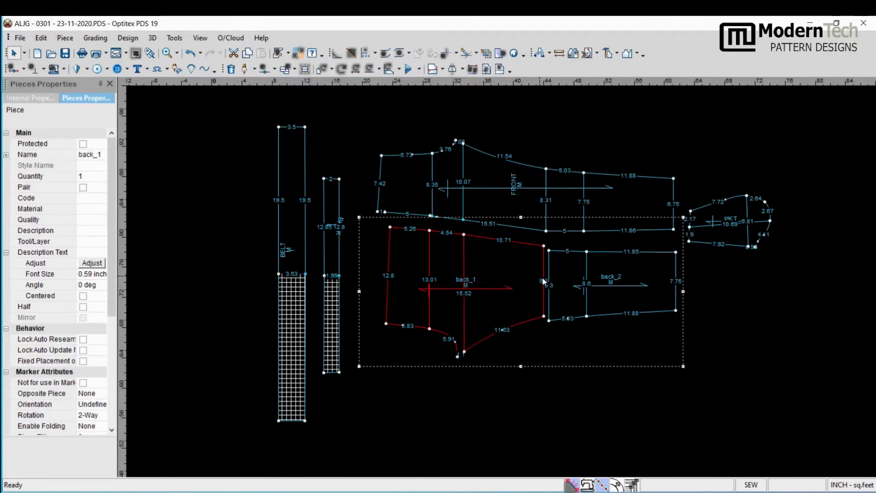
pyautogui.moveTo(564, 273); pyautogui.dragTo(565, 269)
pyautogui.click(596, 339)
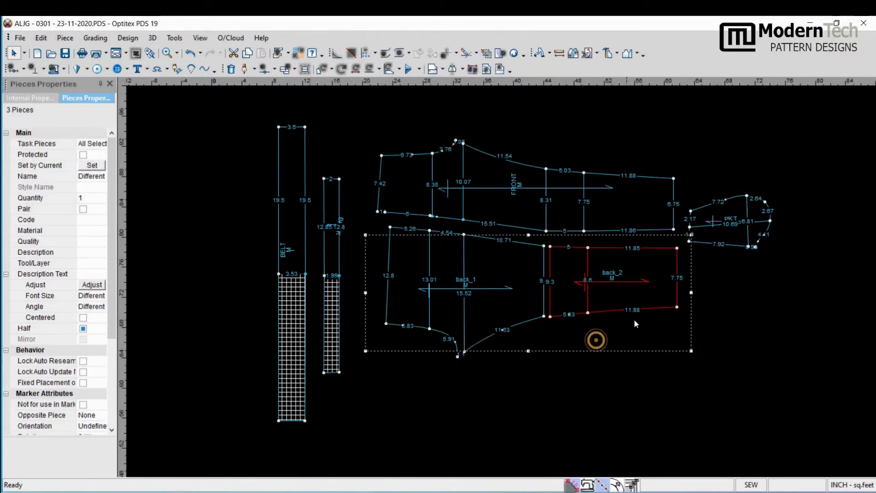
pyautogui.click(718, 237)
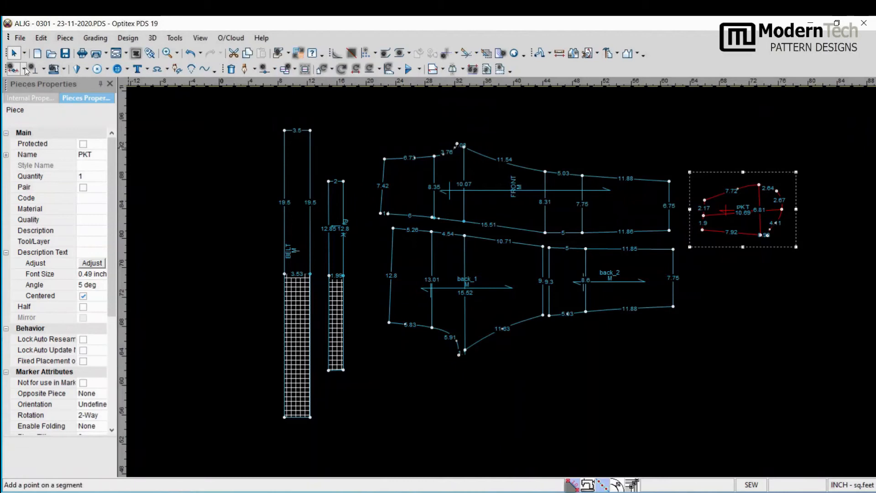
# - Activate the Select tool
pyautogui.click(25, 54)
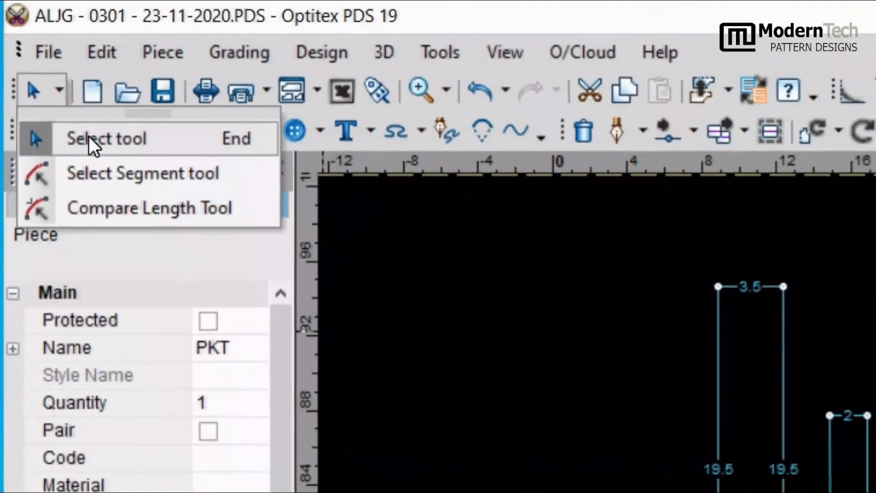
pyautogui.click(88, 136)
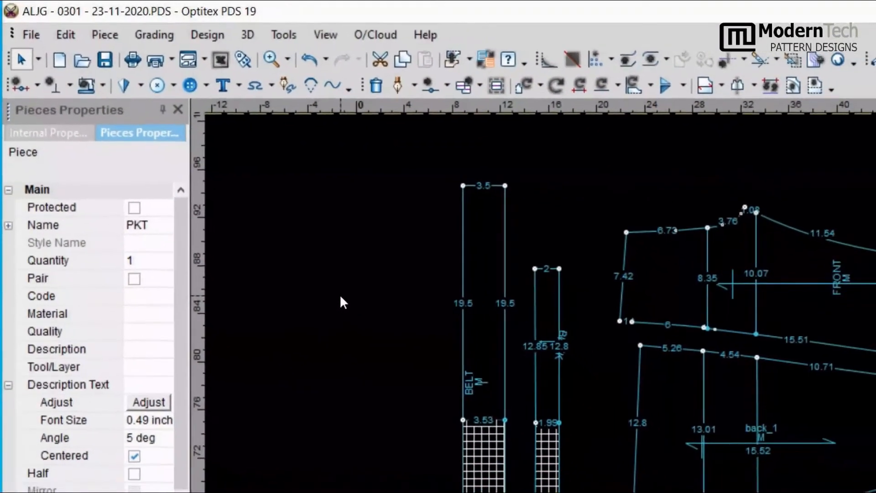
pyautogui.scroll(-2, 754, 383)
pyautogui.moveTo(871, 396); pyautogui.dragTo(736, 390, button='middle')
pyautogui.scroll(3, 732, 392)
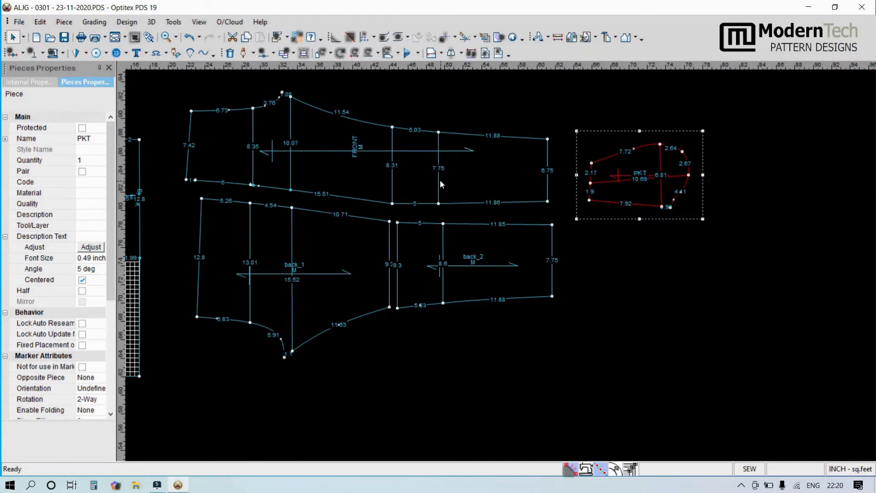
# - Use Move Point to pull the middle of back_2's 7.75 hem edge outward by 1.78 horizontally and -0.36 vertically
pyautogui.press('m')
pyautogui.scroll(3, 553, 271)
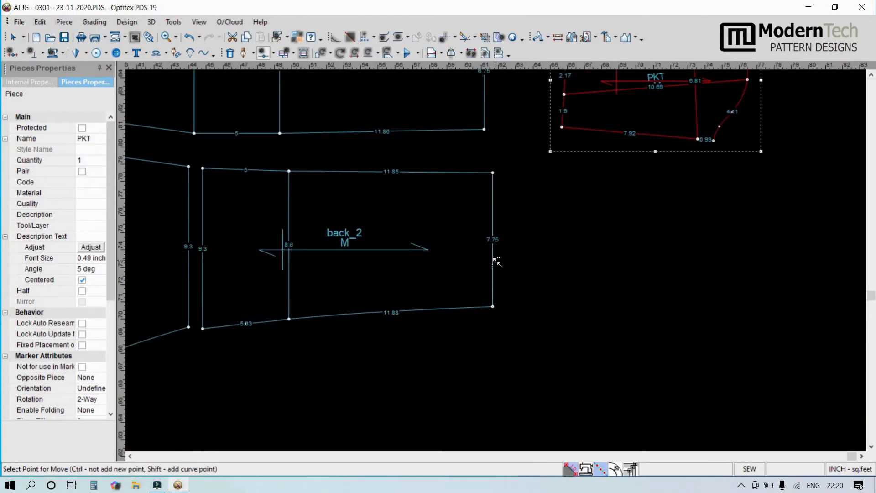
pyautogui.click(493, 233)
pyautogui.click(523, 239)
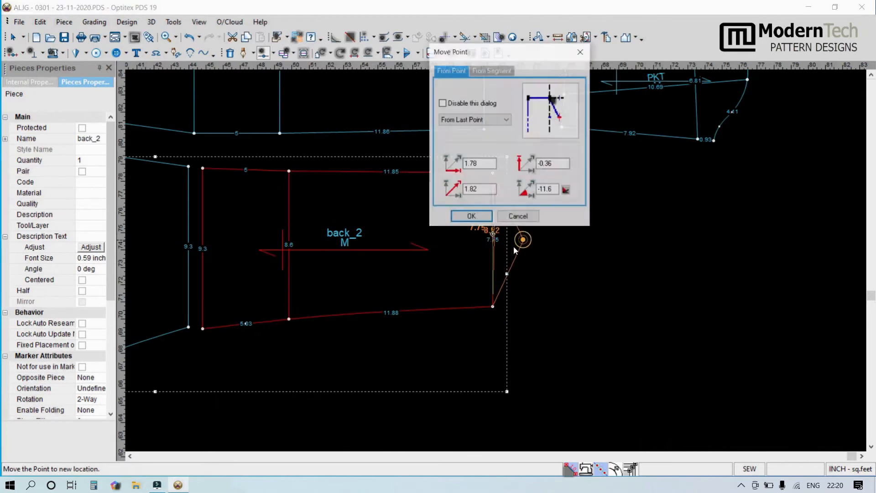
pyautogui.click(472, 216)
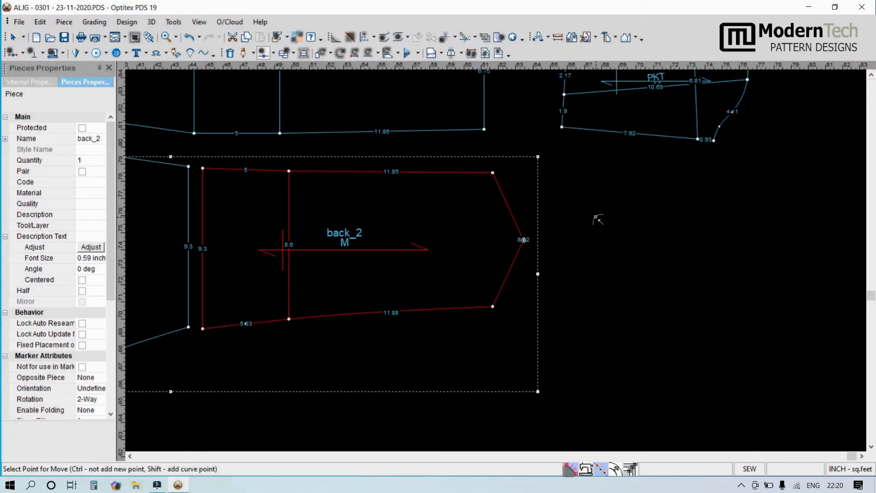
# - Leave the Move Point tool and return to the Select tool
pyautogui.rightClick(597, 218)
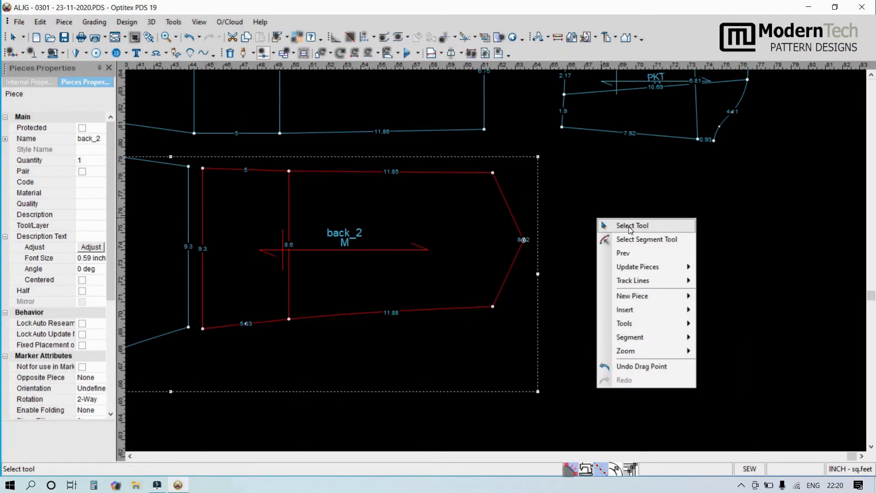
pyautogui.click(561, 200)
pyautogui.click(23, 36)
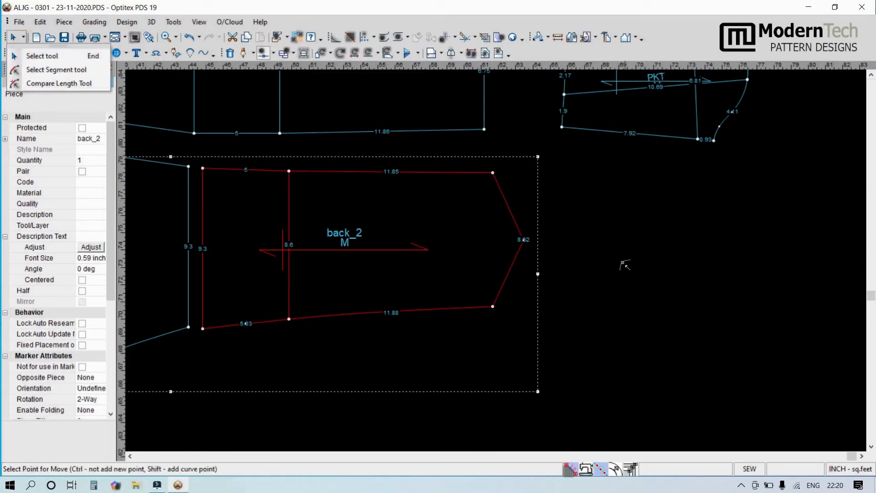
pyautogui.rightClick(619, 234)
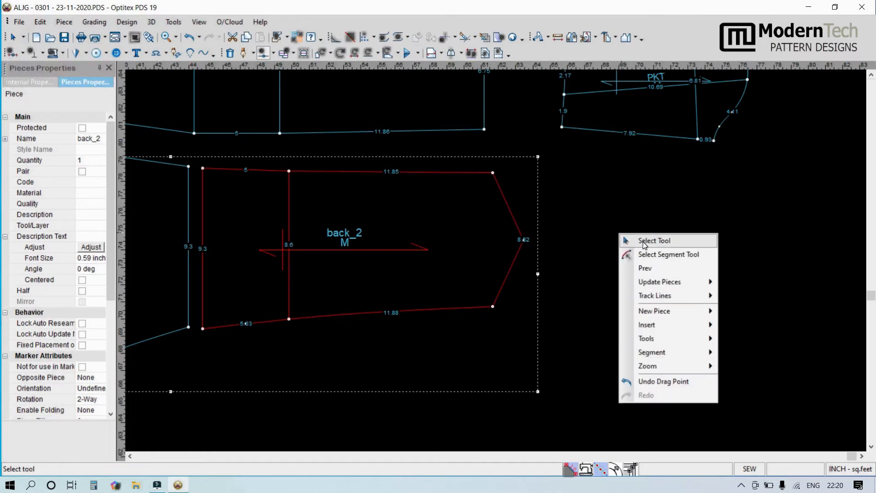
pyautogui.click(645, 243)
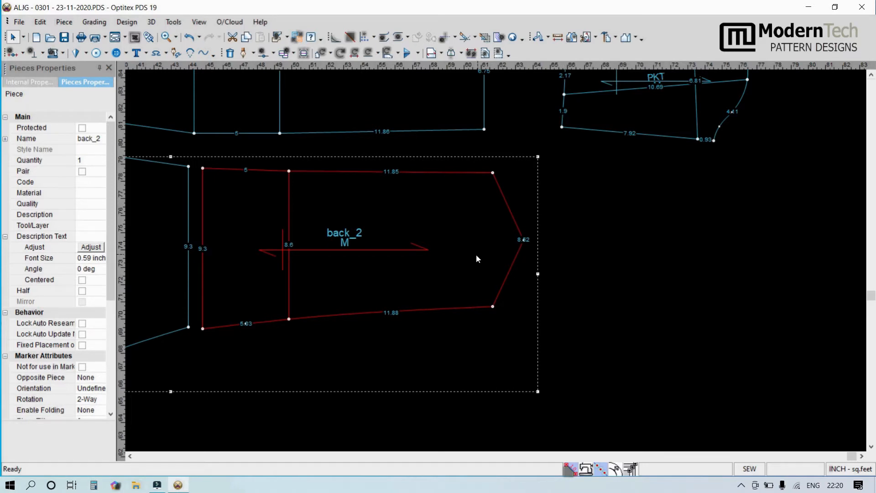
pyautogui.scroll(-3, 477, 259)
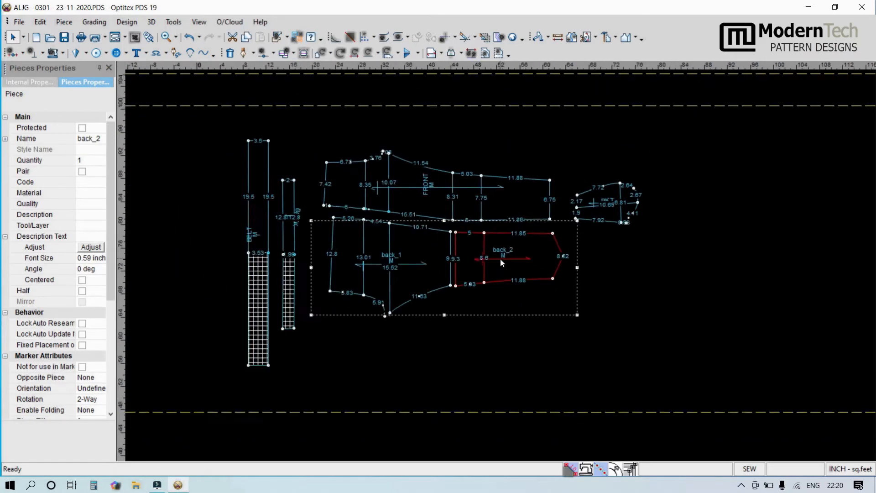
pyautogui.scroll(1, 501, 263)
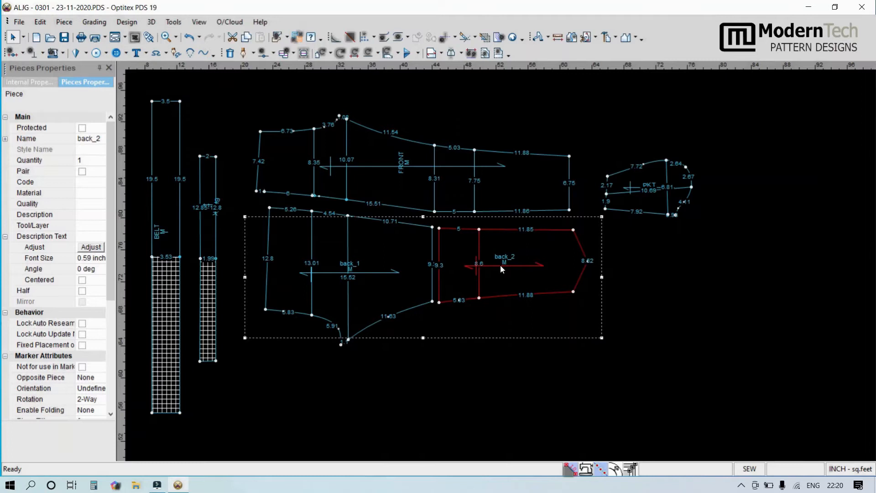
pyautogui.click(24, 38)
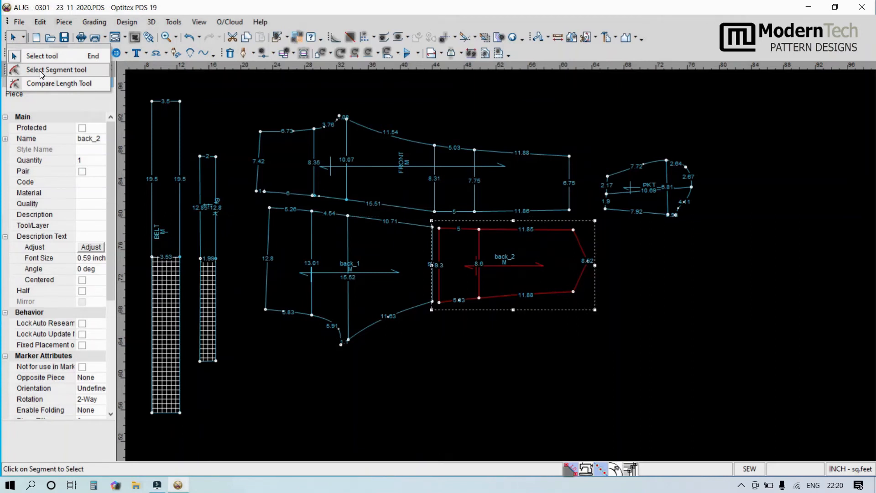
pyautogui.click(389, 139)
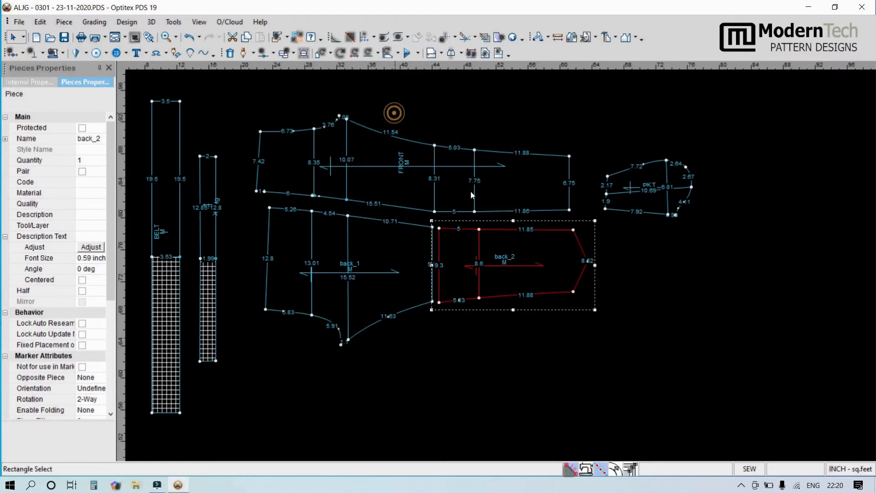
# - Select the point where FRONT's 7.75 line meets its upper edge and turn off its Grading property
pyautogui.scroll(1, 470, 191)
pyautogui.scroll(1, 497, 264)
pyautogui.click(380, 179)
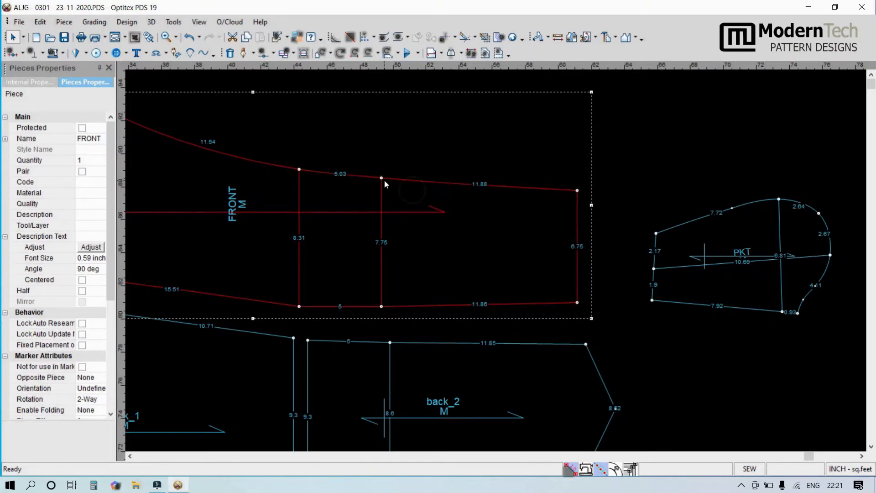
pyautogui.click(381, 177)
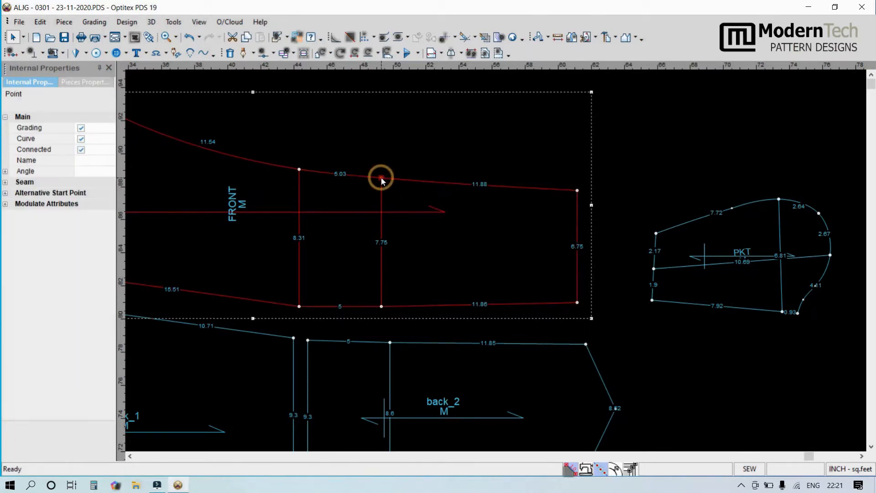
pyautogui.click(81, 138)
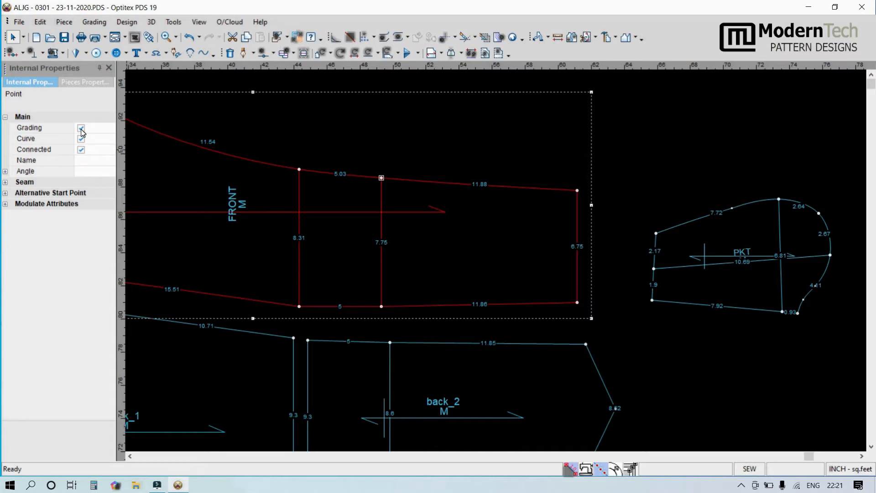
pyautogui.click(82, 129)
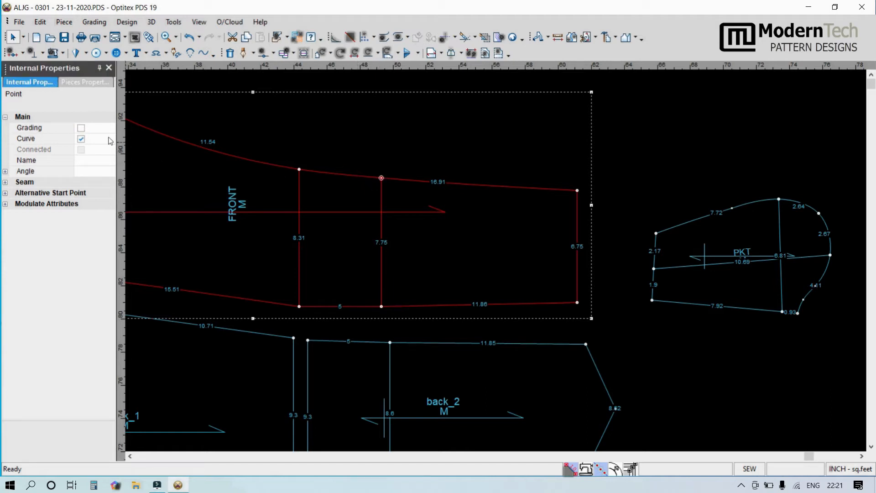
# - Turn the Grading and Connected properties back on for the selected FRONT point
pyautogui.click(81, 129)
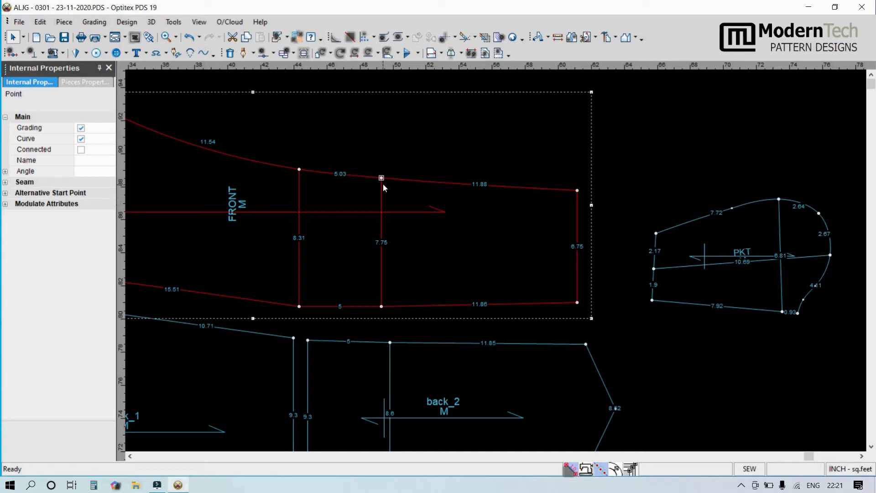
pyautogui.click(81, 151)
pyautogui.click(82, 151)
# - Activate the Select Segment tool
pyautogui.scroll(-3, 372, 241)
pyautogui.scroll(2, 511, 269)
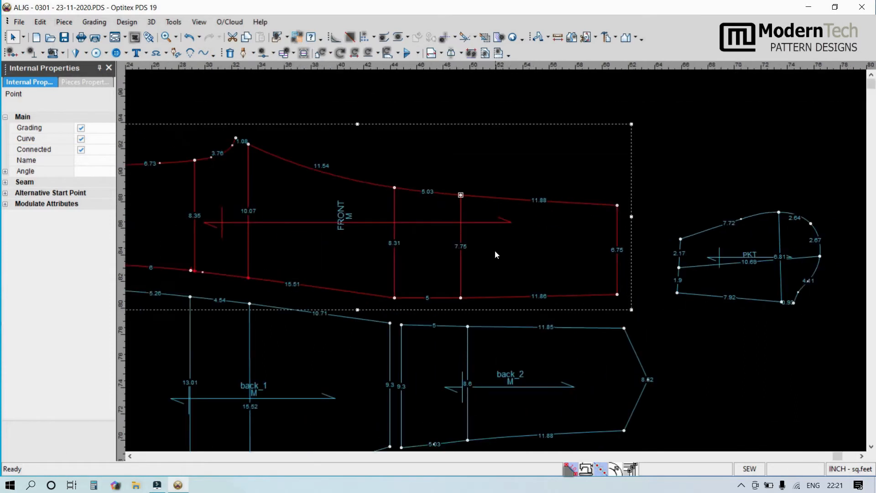
pyautogui.scroll(-2, 496, 259)
pyautogui.scroll(3, 495, 259)
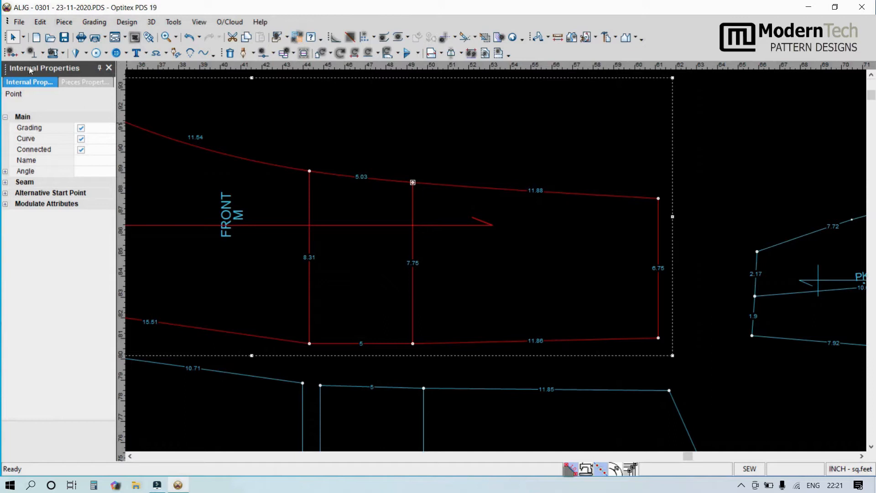
pyautogui.click(23, 37)
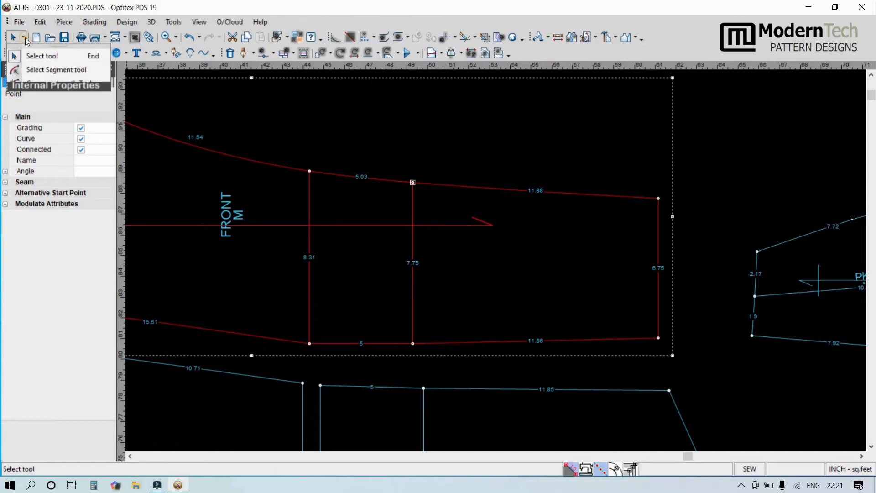
pyautogui.click(45, 70)
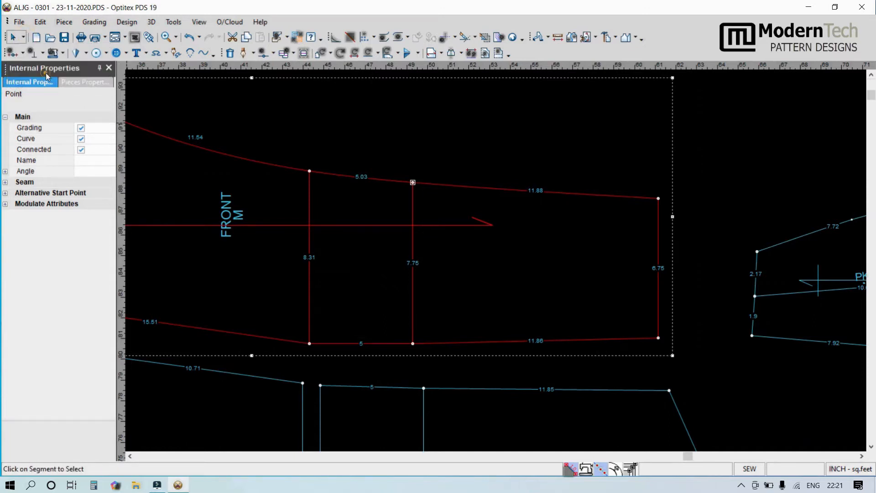
# - Delete the 6.75 hem segment of the FRONT piece, including both its end points, and undo the deletion
pyautogui.scroll(-3, 588, 269)
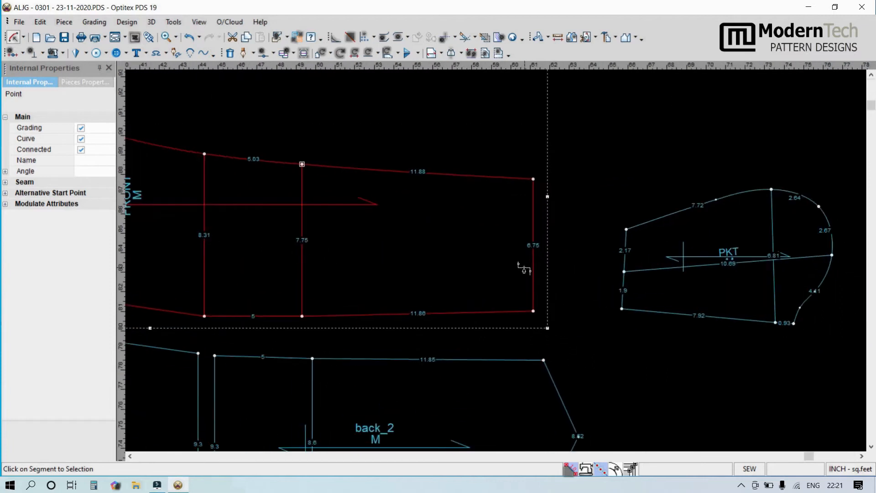
pyautogui.scroll(4, 493, 254)
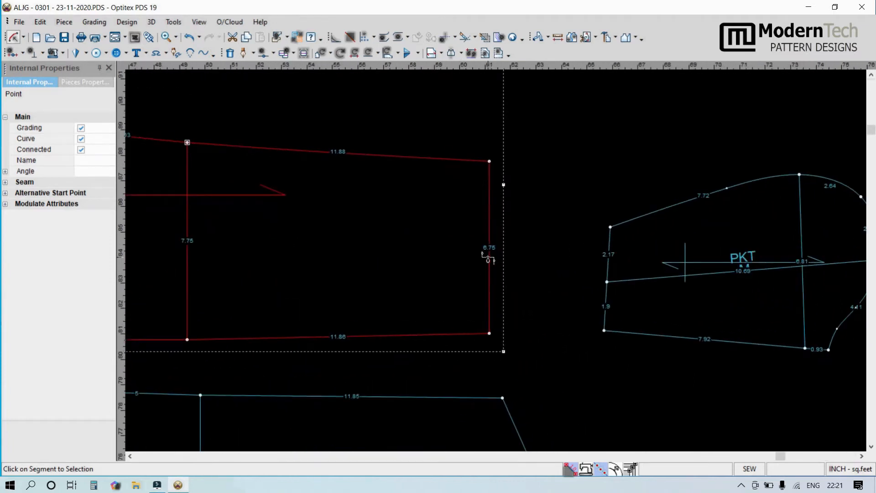
pyautogui.click(488, 259)
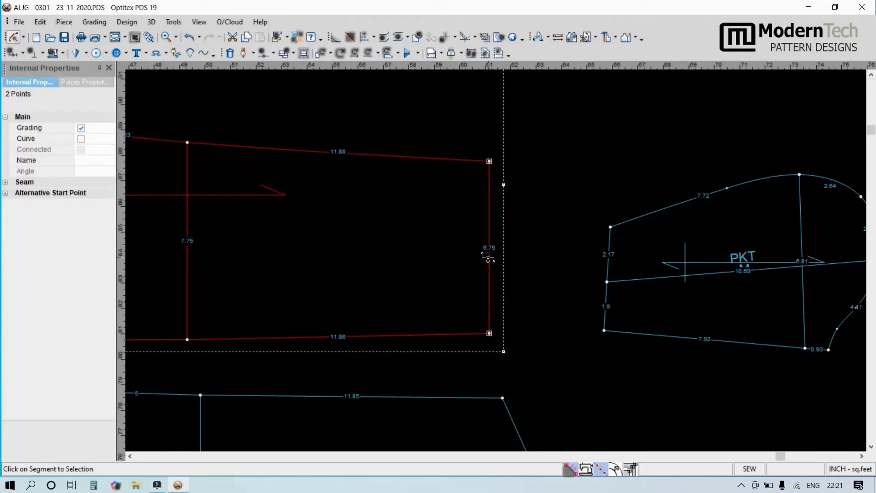
pyautogui.press('Delete')
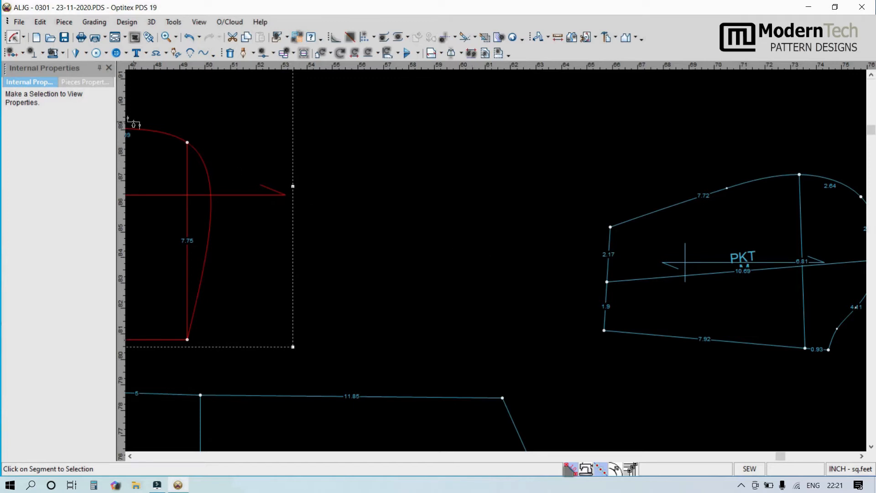
pyautogui.click(188, 37)
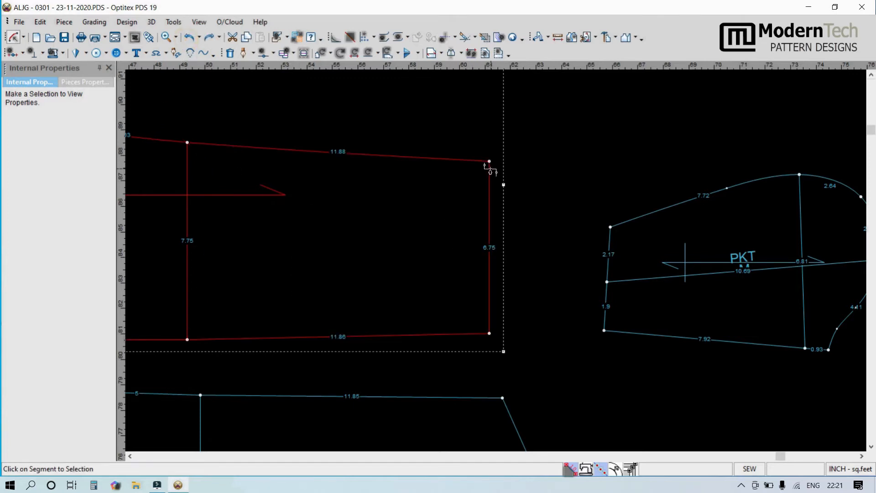
# - Return to the Select tool and select the two end points of FRONT's 6.75 hem line one after the other
pyautogui.rightClick(545, 140)
pyautogui.click(579, 149)
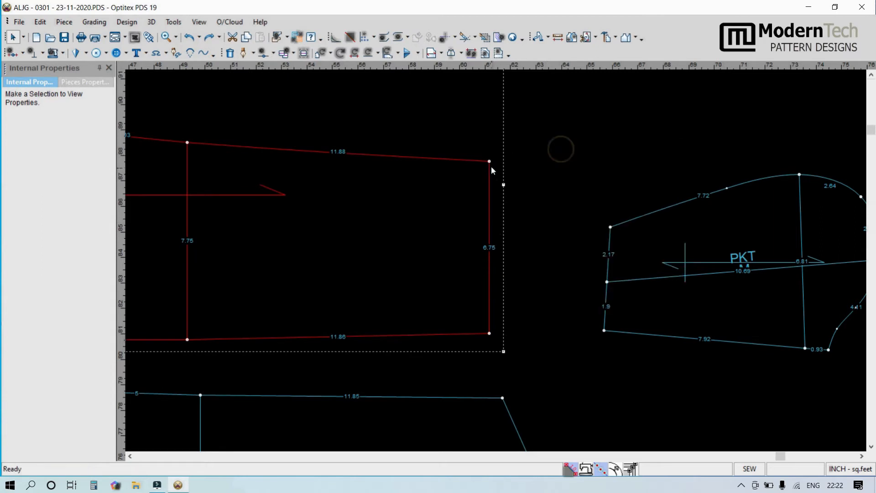
pyautogui.click(489, 162)
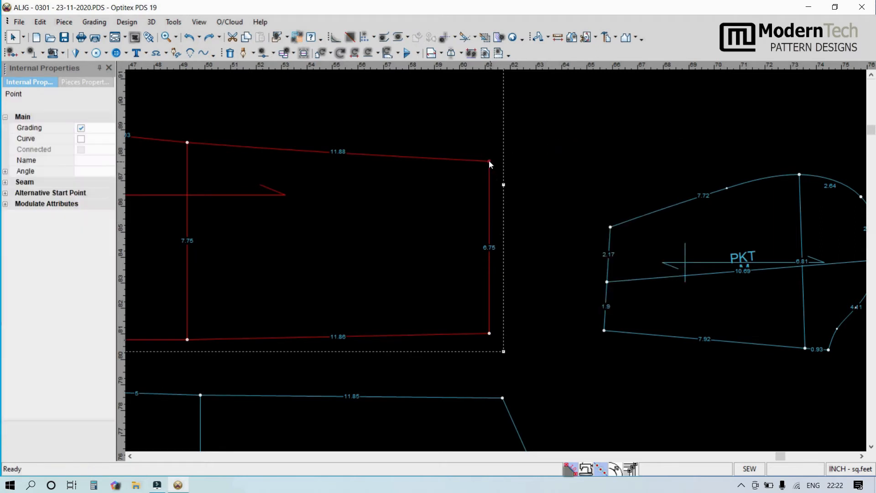
pyautogui.click(489, 332)
# - Select FRONT's whole 6.75 hem line with the Select Segment tool, delete it, undo the deletion and return to the Select tool
pyautogui.click(23, 37)
pyautogui.click(39, 70)
pyautogui.click(488, 244)
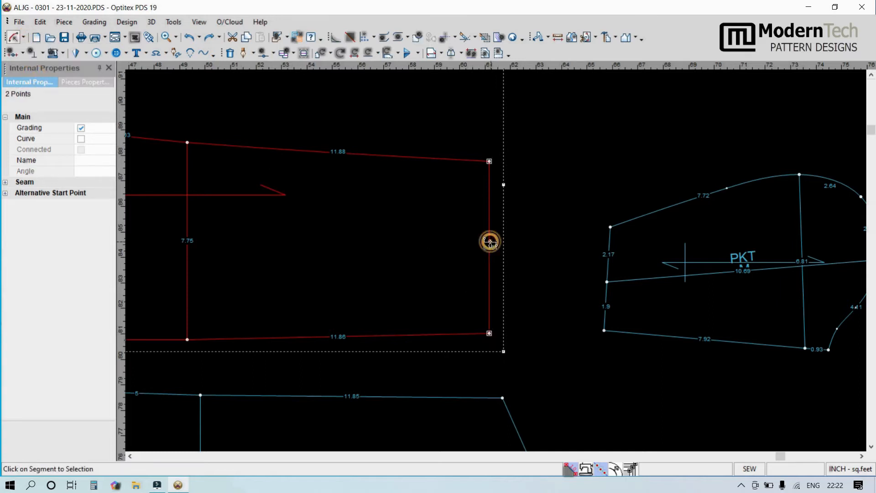
pyautogui.press('Delete')
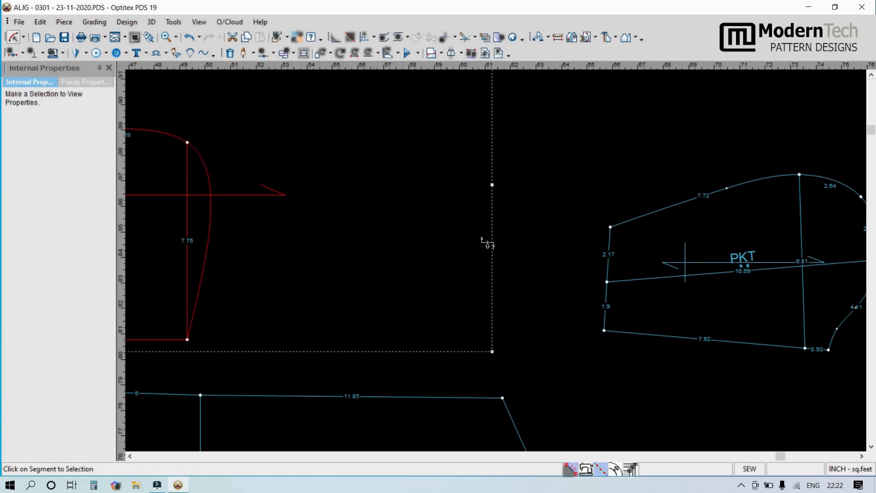
pyautogui.hotkey('ctrl', 'z')
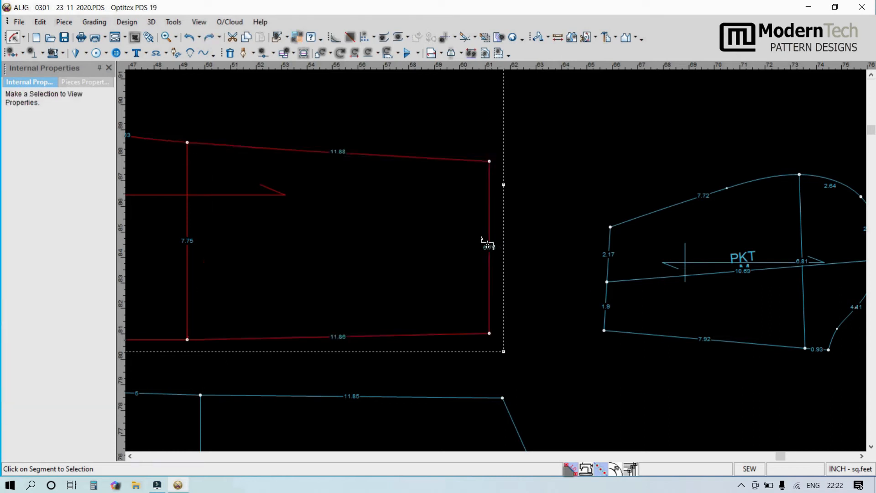
pyautogui.rightClick(437, 137)
pyautogui.click(453, 139)
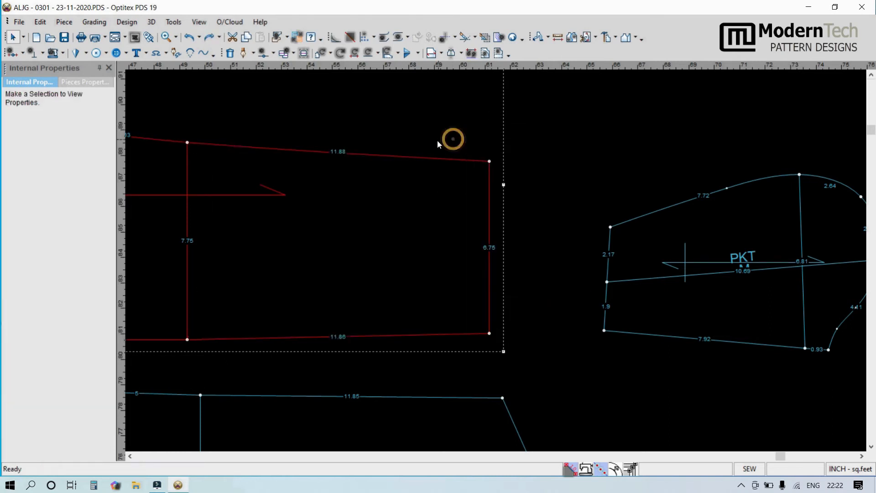
# - Move the back_1 and back_2 pieces slightly closer to the FRONT piece
pyautogui.click(23, 37)
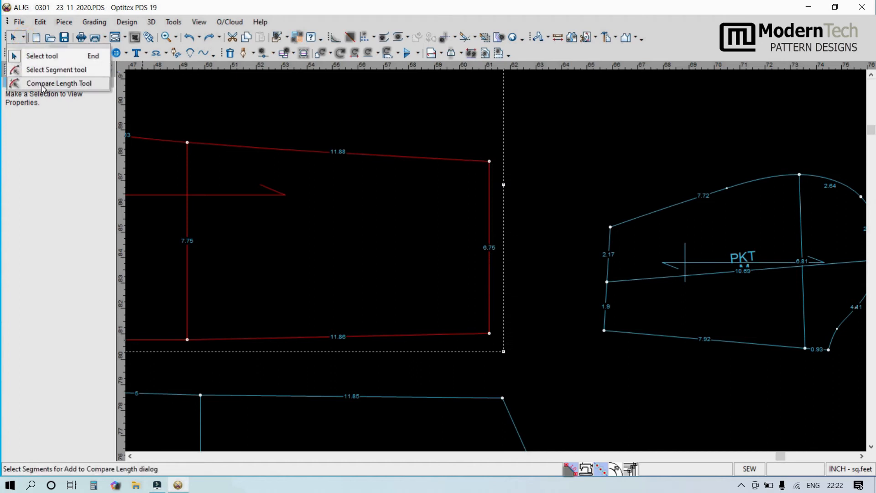
pyautogui.click(307, 285)
pyautogui.scroll(-5, 495, 262)
pyautogui.scroll(4, 479, 262)
pyautogui.scroll(-2, 511, 318)
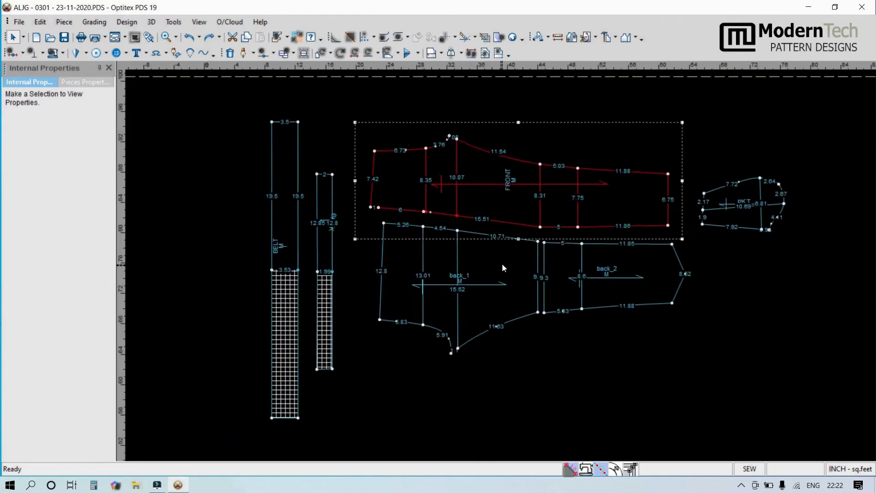
pyautogui.click(489, 280)
pyautogui.moveTo(536, 286)
pyautogui.mouseDown()
pyautogui.moveTo(487, 276)
pyautogui.moveTo(537, 270)
pyautogui.mouseUp()
pyautogui.click(488, 281)
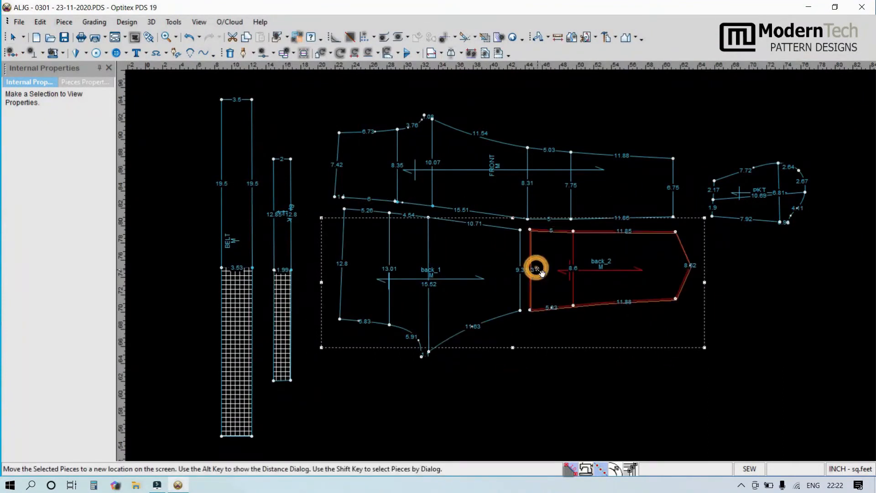
pyautogui.click(475, 261)
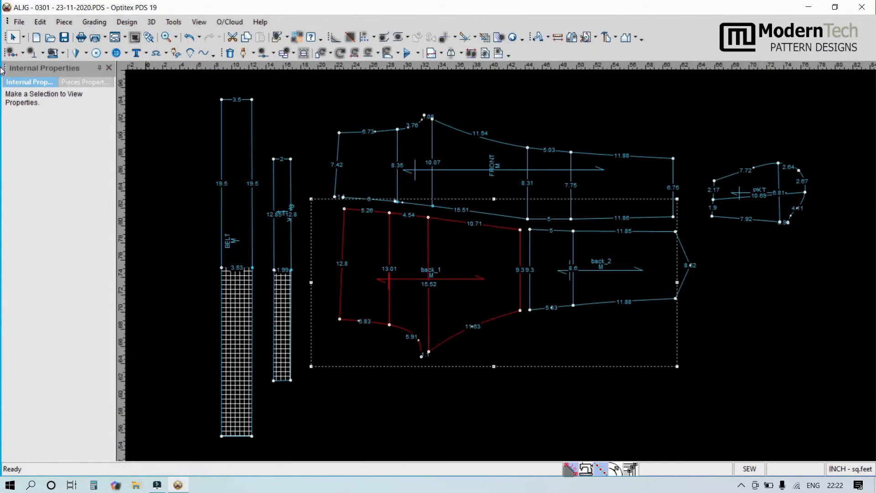
# - Start the Compare Length tool and add FRONT's 6.73 and 3.76 segments to the comparison as plus lengths
pyautogui.click(23, 37)
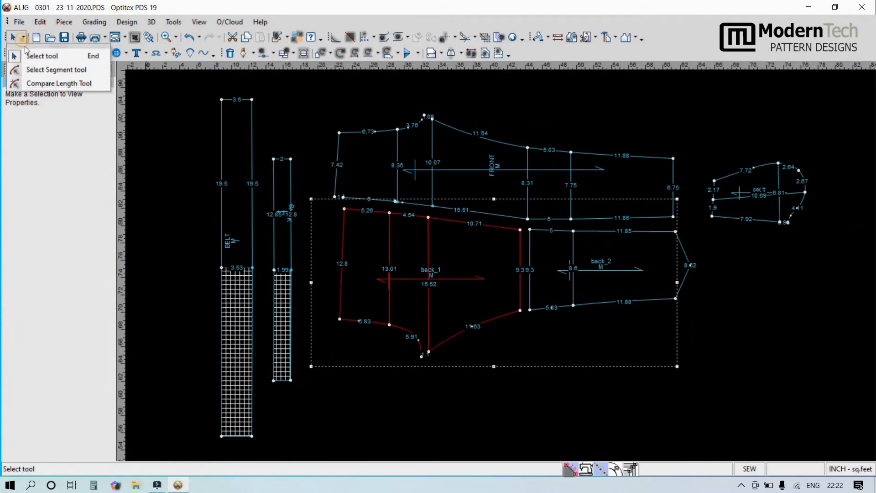
pyautogui.click(34, 84)
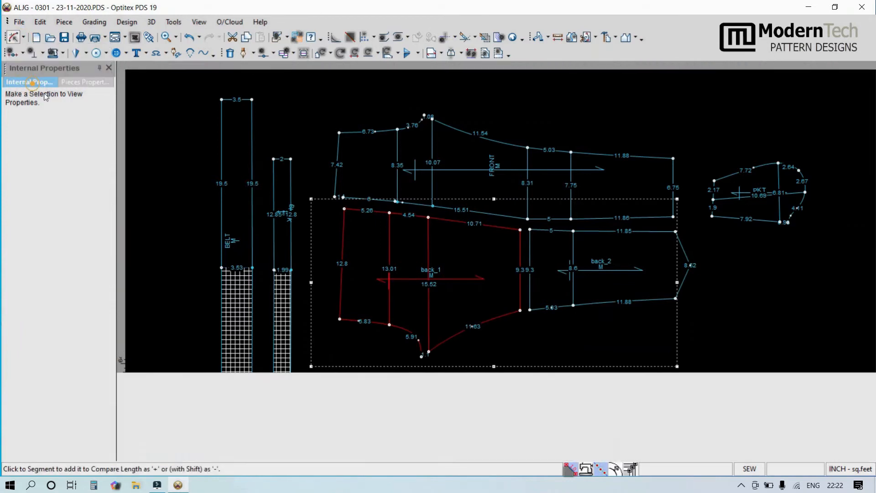
pyautogui.scroll(-1, 325, 430)
pyautogui.scroll(-1, 459, 230)
pyautogui.scroll(1, 489, 210)
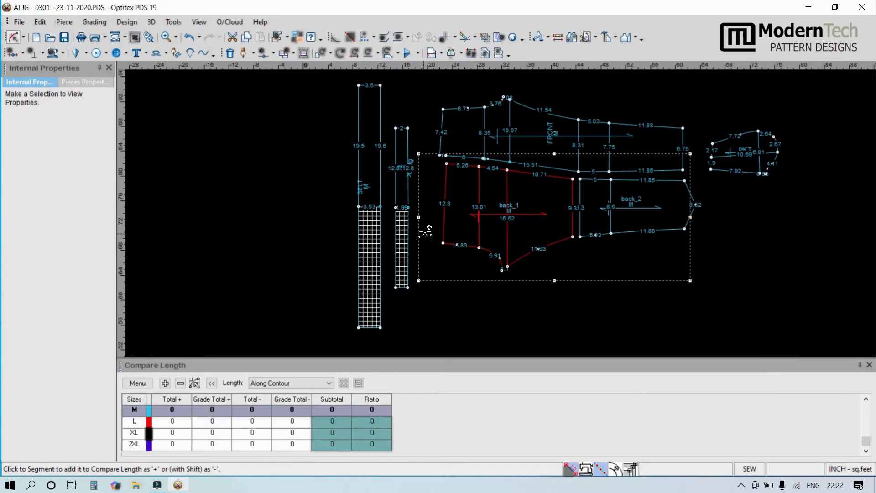
pyautogui.scroll(3, 469, 221)
pyautogui.scroll(-5, 494, 212)
pyautogui.scroll(5, 496, 212)
pyautogui.scroll(1, 500, 205)
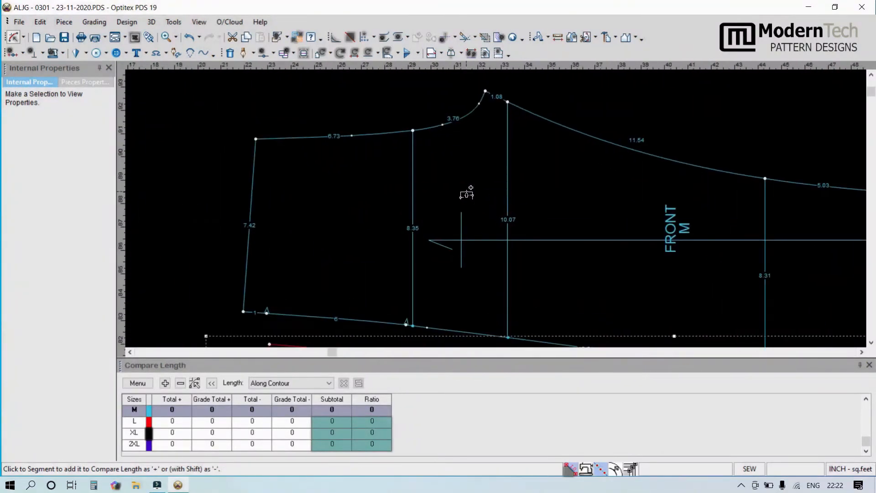
pyautogui.scroll(-3, 497, 212)
pyautogui.scroll(3, 507, 238)
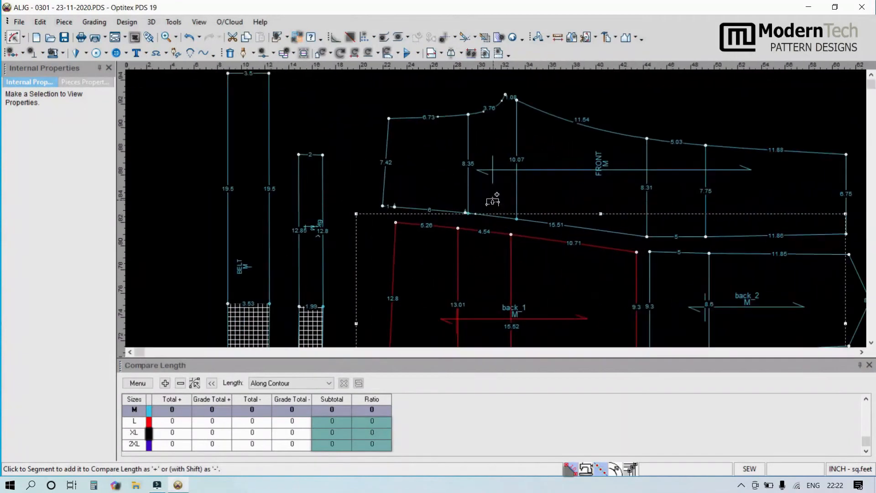
pyautogui.click(456, 140)
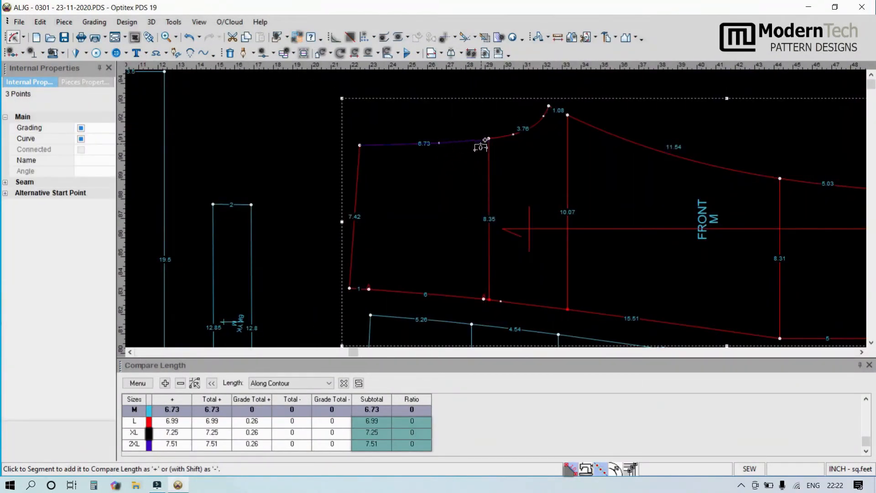
pyautogui.click(523, 132)
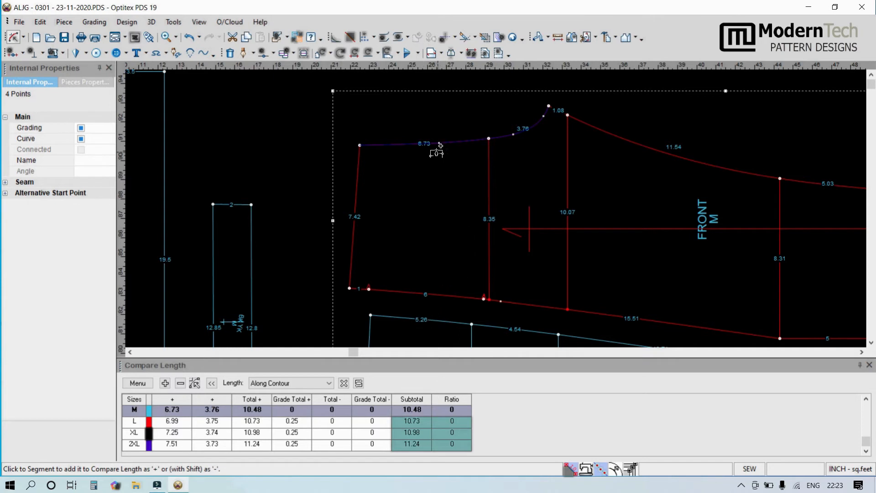
# - Add back_1's 5.83 and 5.91 segments to the comparison as plus lengths and return to the Select tool
pyautogui.scroll(-2, 496, 206)
pyautogui.scroll(-2, 496, 207)
pyautogui.scroll(4, 502, 269)
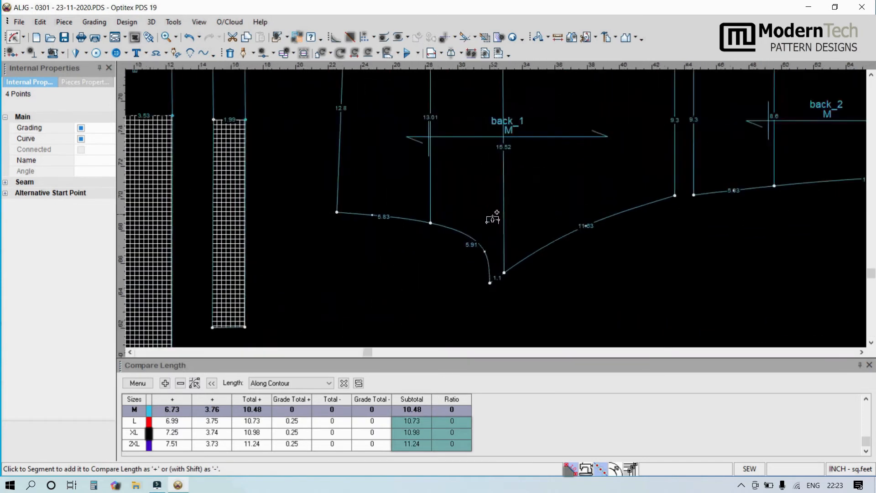
pyautogui.click(398, 152)
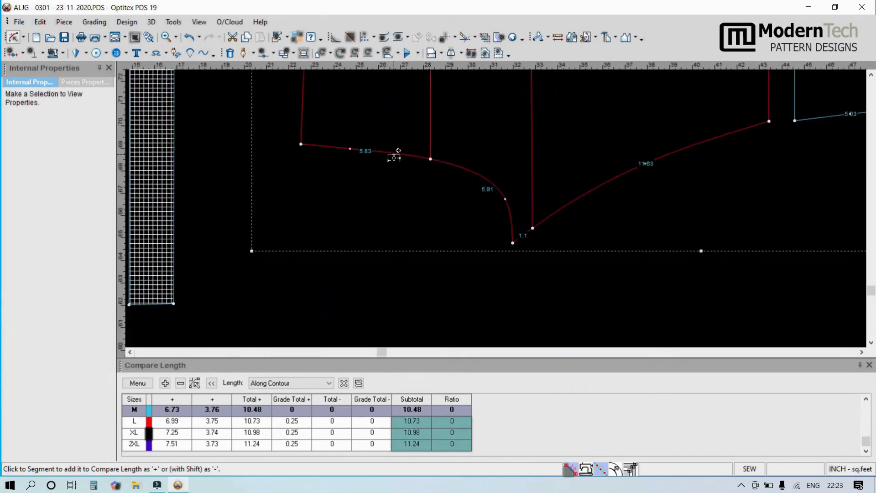
pyautogui.click(465, 172)
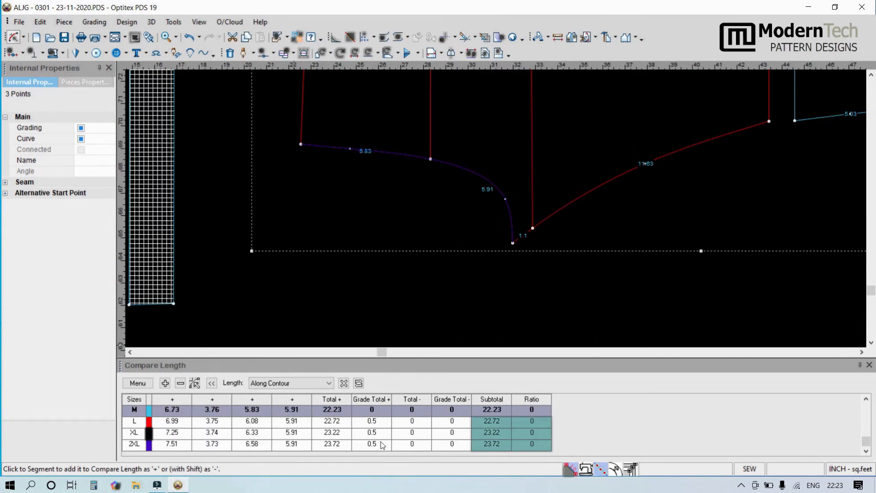
pyautogui.scroll(-5, 496, 208)
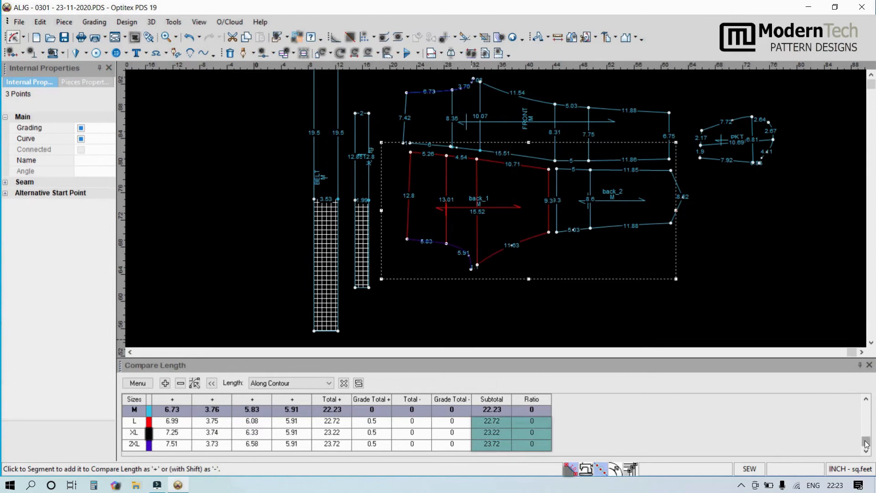
pyautogui.scroll(1, 867, 442)
pyautogui.scroll(-2, 500, 191)
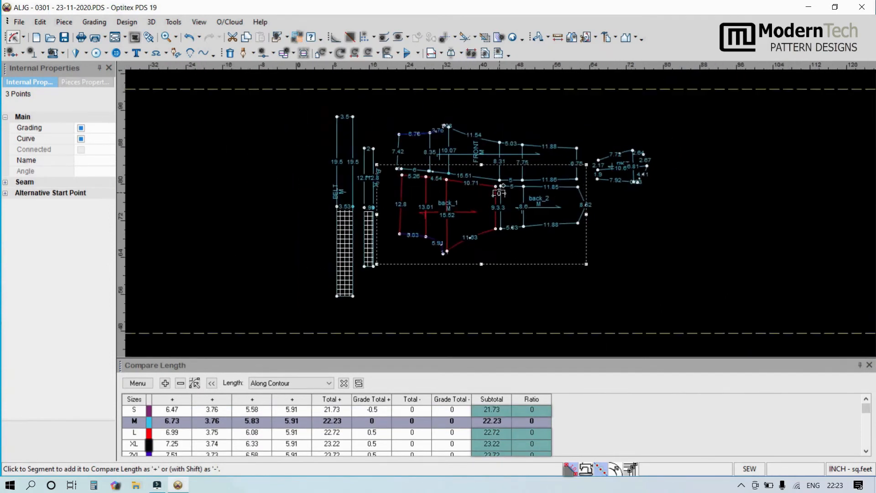
pyautogui.scroll(2, 502, 128)
pyautogui.rightClick(491, 116)
pyautogui.click(507, 124)
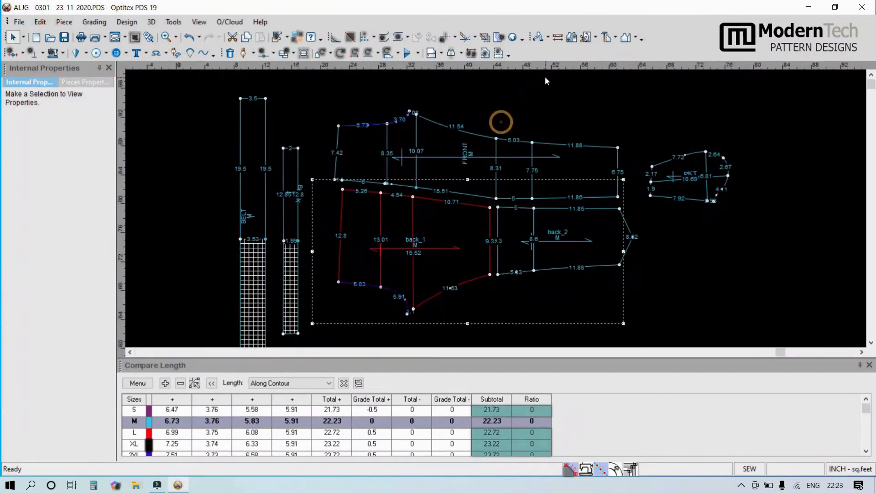
# - Measure FRONT's curve across its 6.73 and 3.76 segments, and back_1's curve across its 5.83 and 5.91 segments
pyautogui.click(558, 38)
pyautogui.click(338, 125)
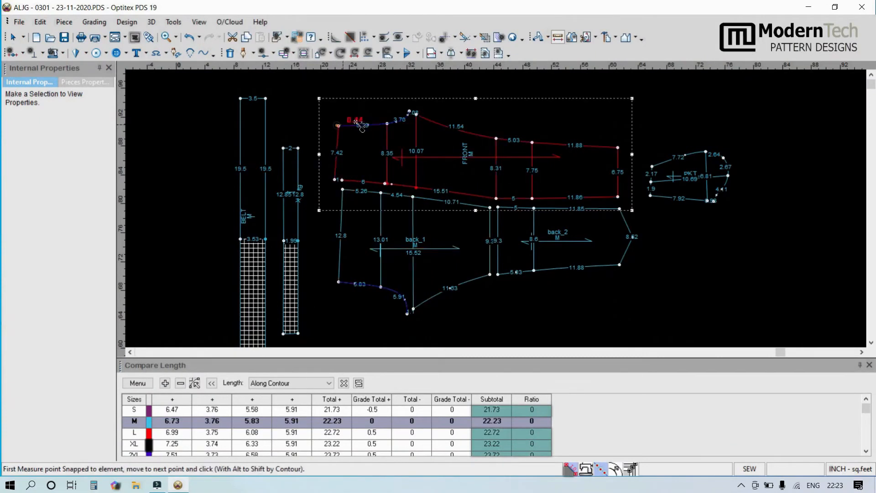
pyautogui.click(410, 112)
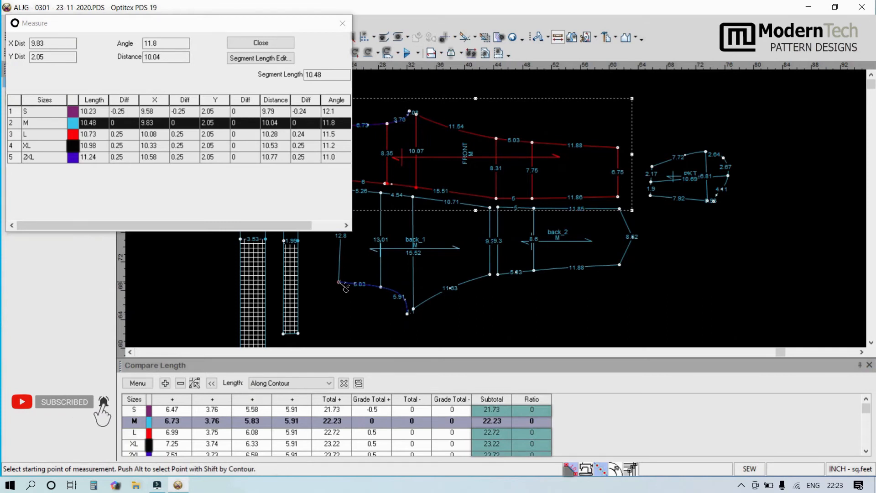
pyautogui.click(408, 313)
pyautogui.click(339, 282)
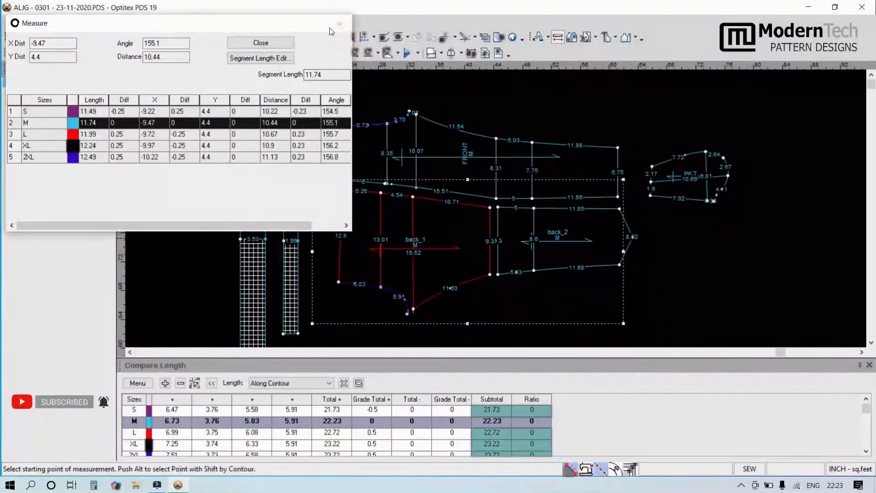
pyautogui.press('Escape')
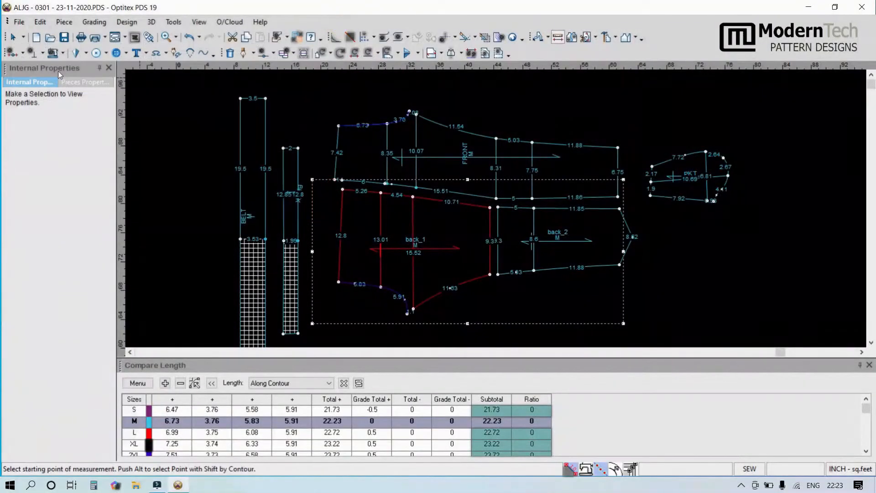
pyautogui.click(23, 37)
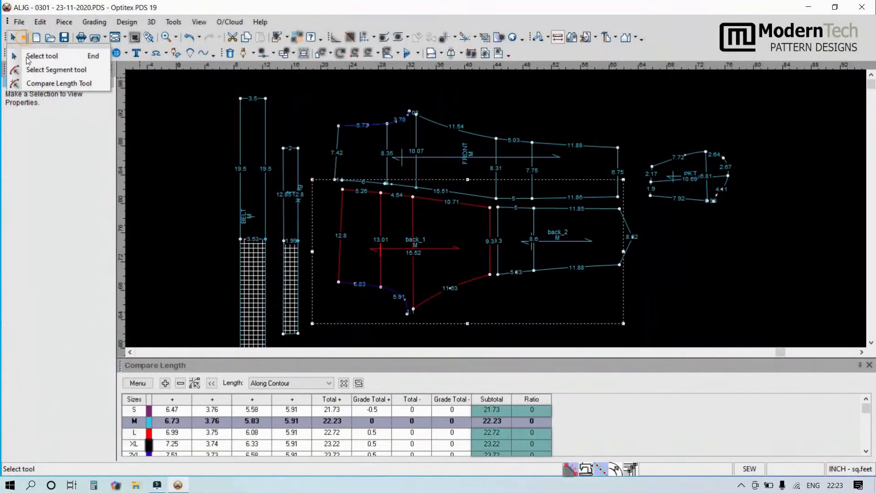
pyautogui.click(37, 84)
pyautogui.rightClick(169, 134)
pyautogui.click(181, 142)
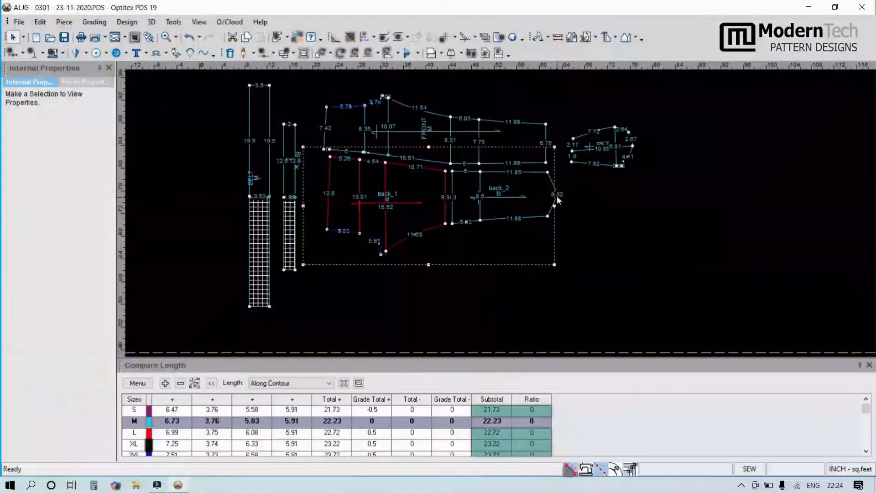
# - Delete the protruding middle point on back_2's 8.62 hem line
pyautogui.click(557, 197)
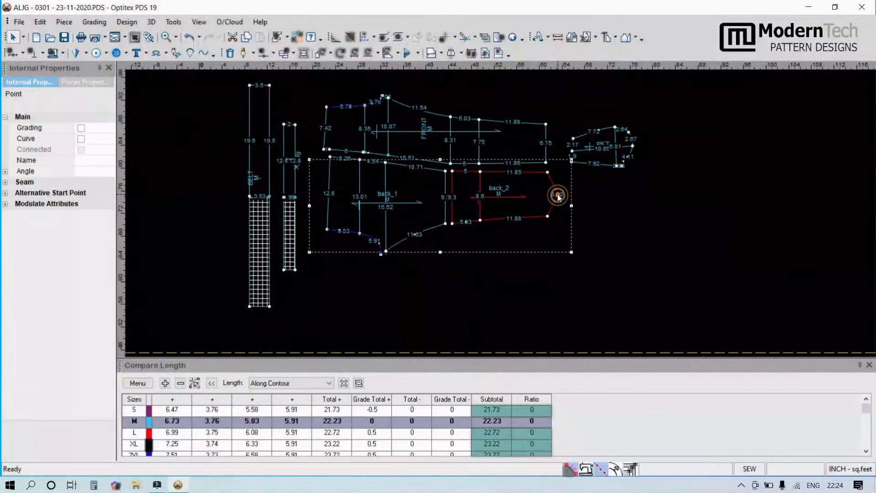
pyautogui.press('Delete')
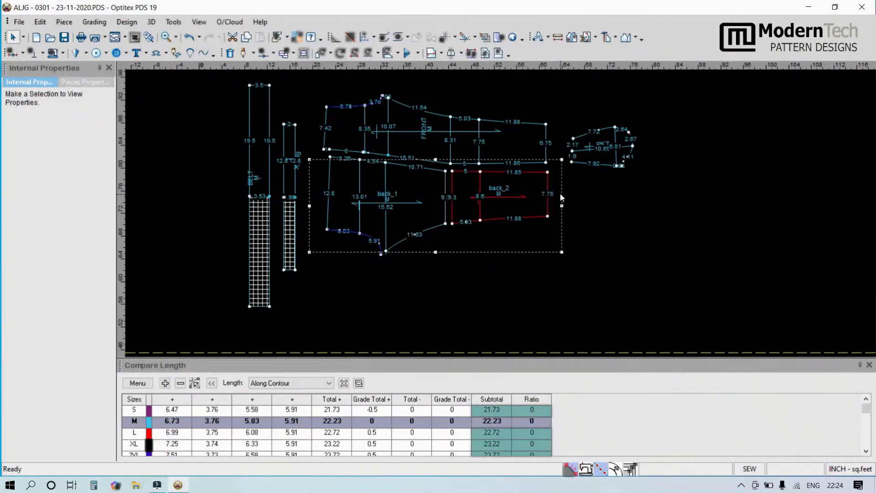
# - Create a new file, saving the changes to ALJG - 0301 - 23-11-2020.PDS, and close the Compare Length table
pyautogui.click(37, 38)
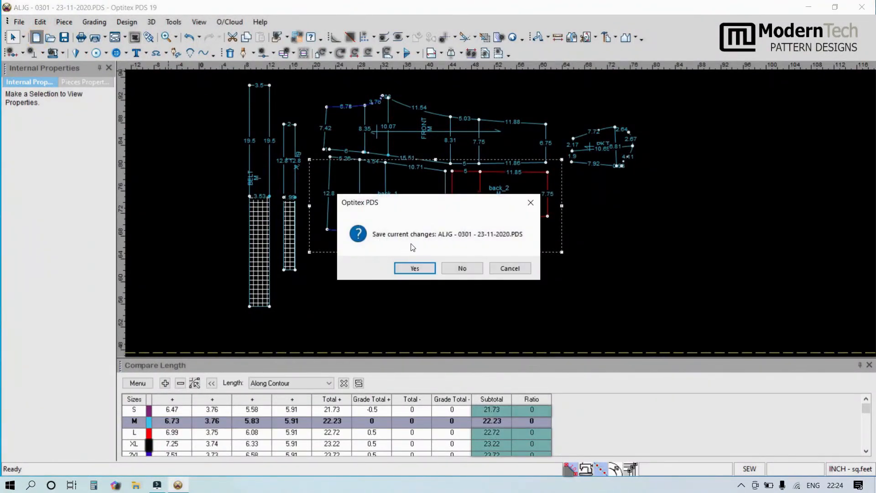
pyautogui.click(414, 269)
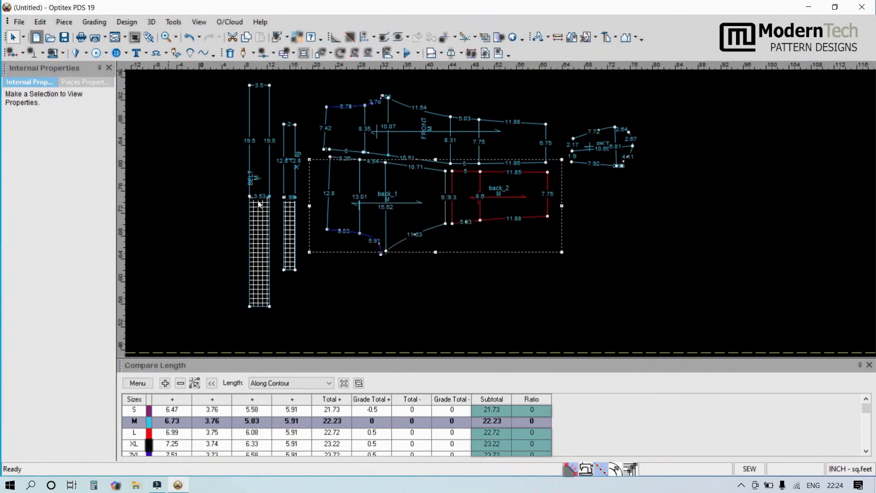
pyautogui.click(866, 365)
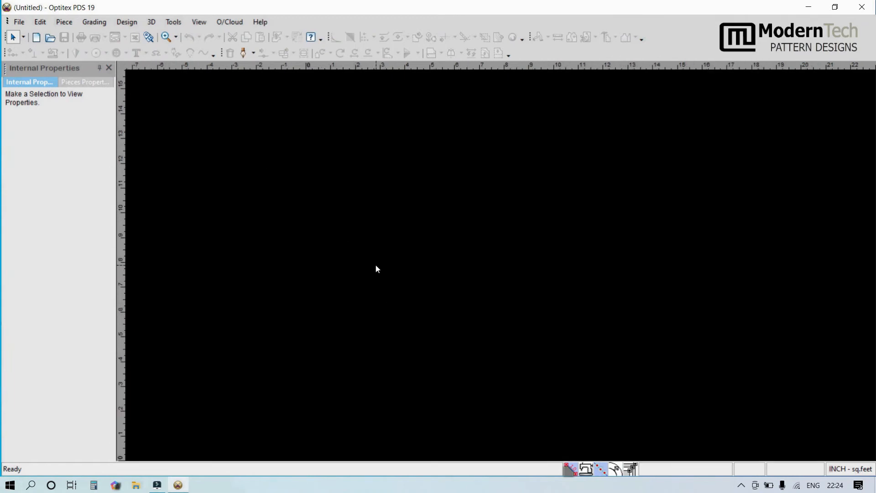
# - Open the pattern file ALJG - 0301 - 23-11-2020 from the PATTERNS folder
pyautogui.click(47, 38)
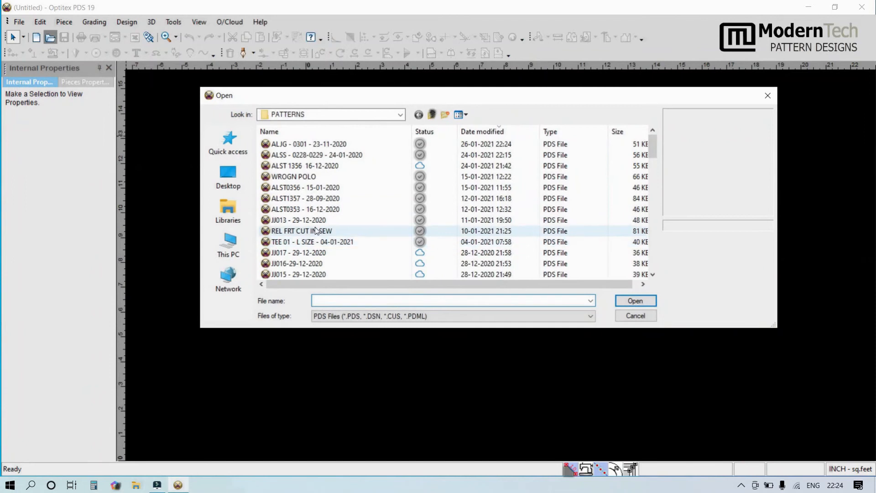
pyautogui.click(305, 147)
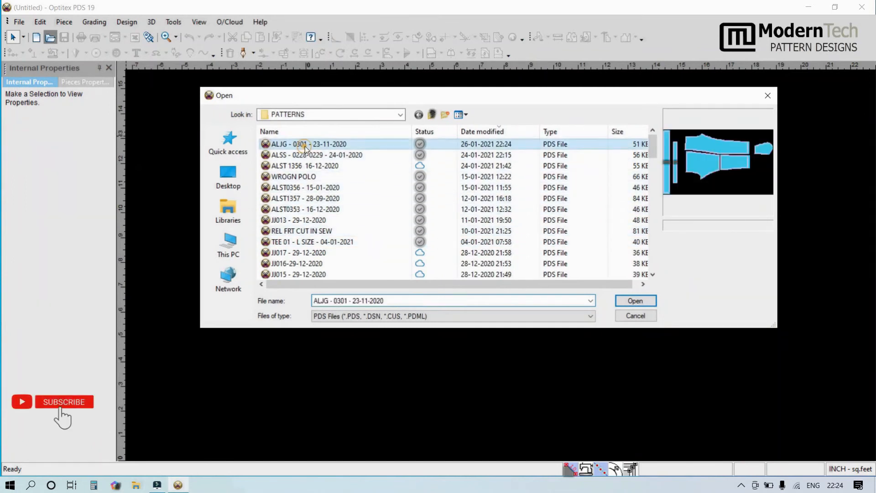
pyautogui.click(635, 300)
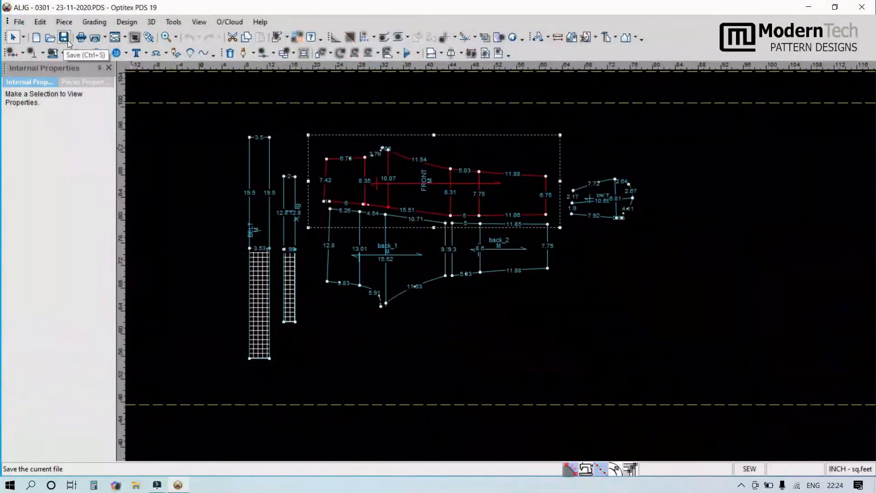
# - Examine the Save As options for the current file and leave them without saving
pyautogui.click(18, 22)
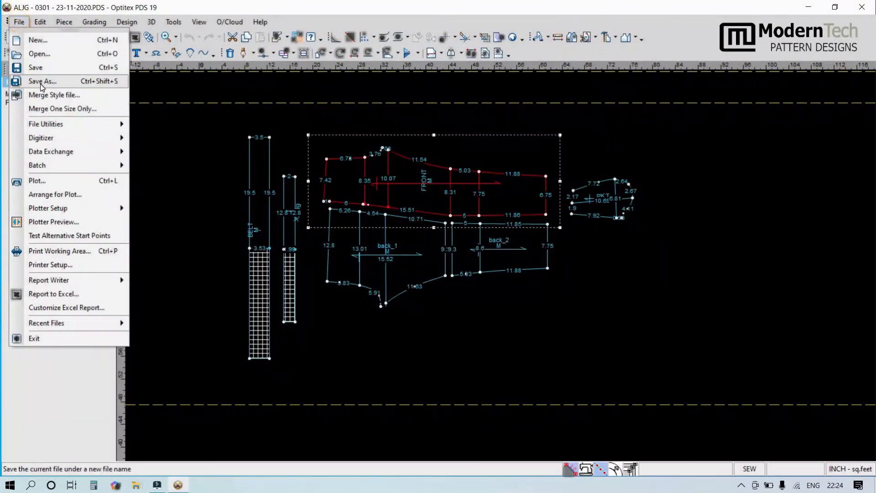
pyautogui.click(40, 81)
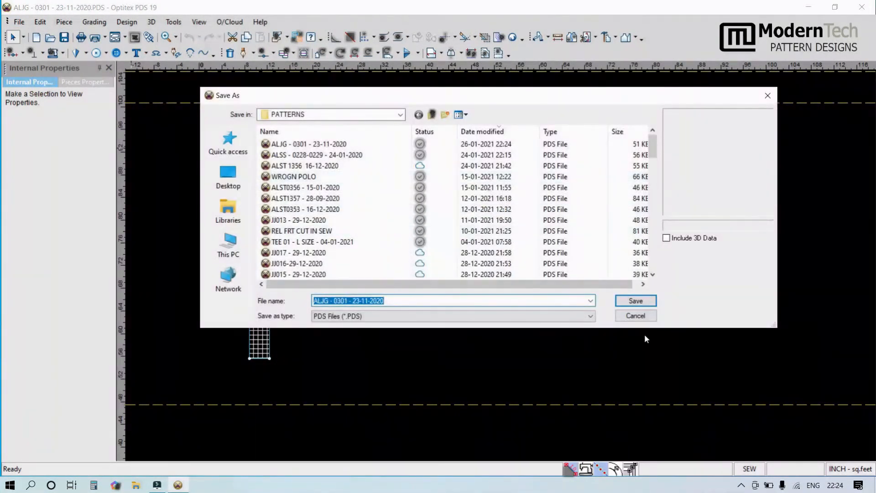
pyautogui.click(636, 316)
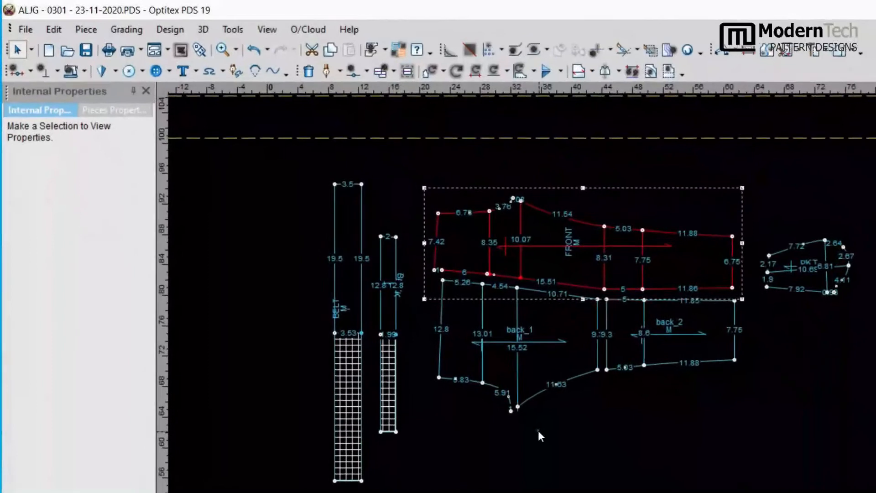
# - Select all pieces, start a fit-to-page PDF print, cancel it at the output file name, and clear the selection
pyautogui.moveTo(262, 158); pyautogui.dragTo(862, 488)
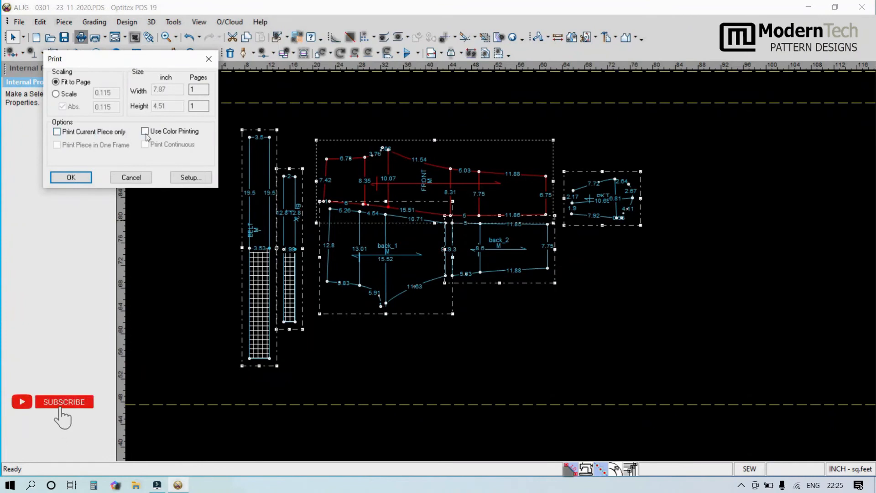
pyautogui.click(80, 180)
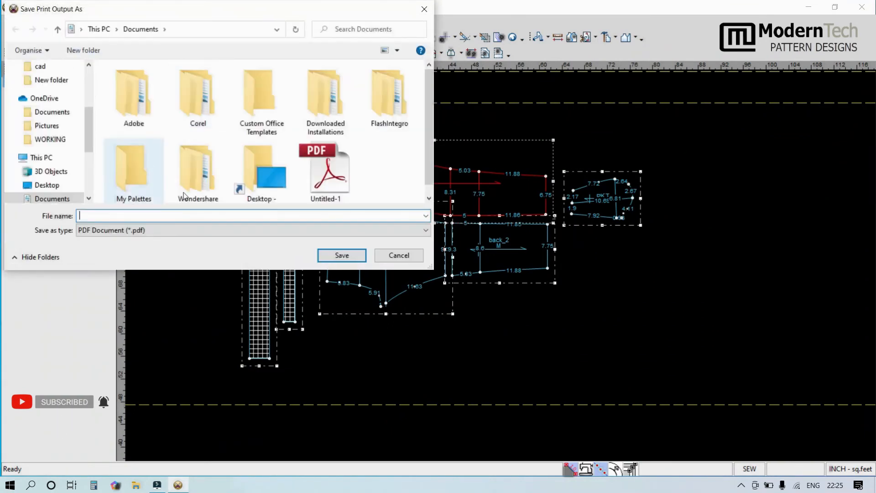
pyautogui.click(408, 257)
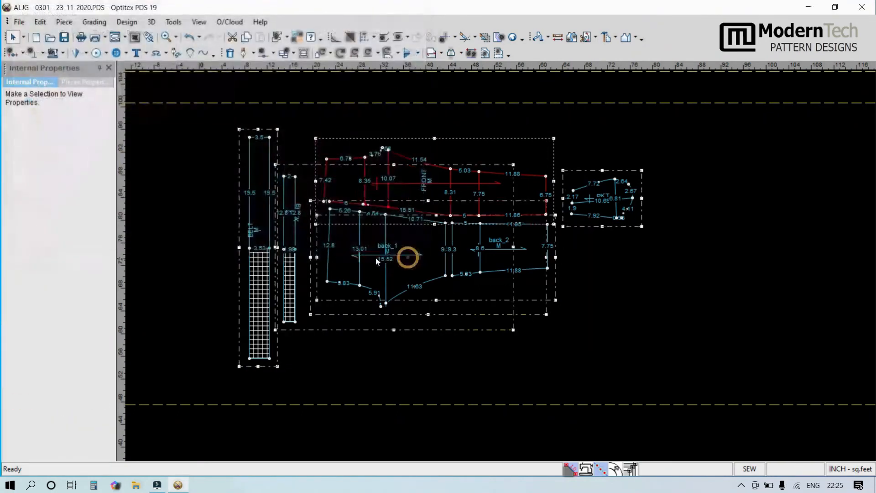
pyautogui.click(208, 186)
pyautogui.click(207, 121)
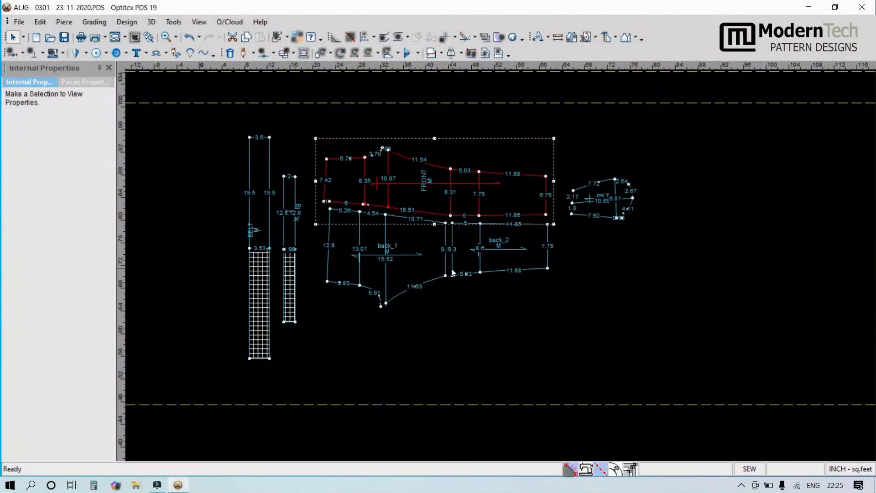
# - Move the PKT pocket piece to the free space above the FRONT piece
pyautogui.scroll(-1, 501, 264)
pyautogui.scroll(3, 502, 266)
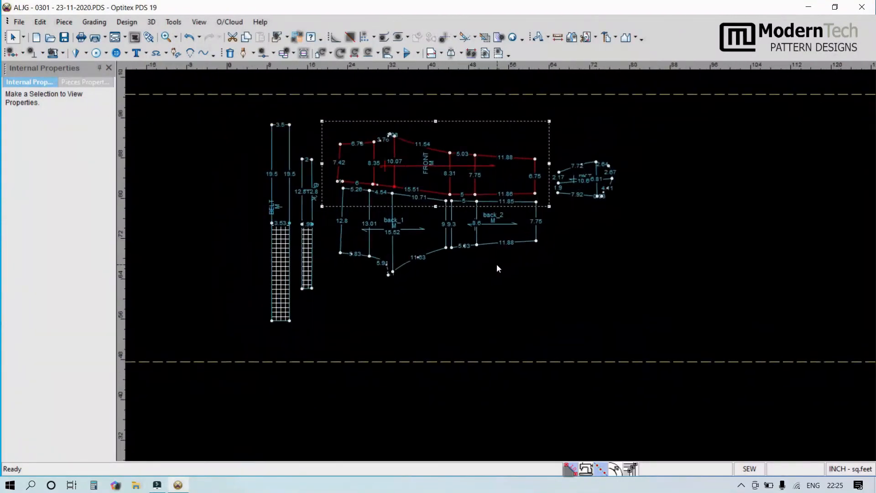
pyautogui.moveTo(604, 179); pyautogui.dragTo(497, 109)
pyautogui.scroll(-2, 500, 266)
pyautogui.scroll(3, 479, 282)
pyautogui.moveTo(479, 283); pyautogui.dragTo(478, 287)
pyautogui.moveTo(419, 300); pyautogui.dragTo(418, 304)
pyautogui.moveTo(475, 300); pyautogui.dragTo(480, 303)
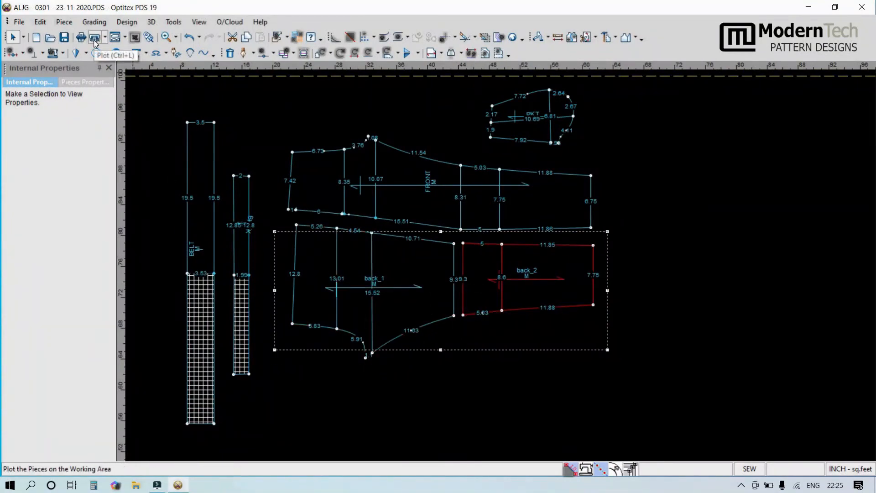
# - Select all pieces and plot them to the HP-GL file ALJG - 0301 - 23-11-2020 on the Desktop
pyautogui.click(161, 100)
pyautogui.scroll(1, 502, 266)
pyautogui.scroll(-2, 417, 208)
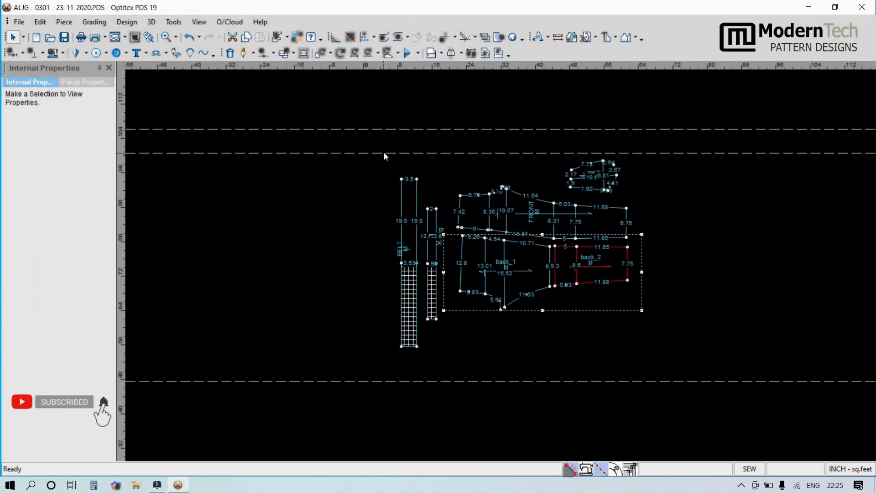
pyautogui.moveTo(379, 159); pyautogui.dragTo(656, 365)
pyautogui.click(95, 39)
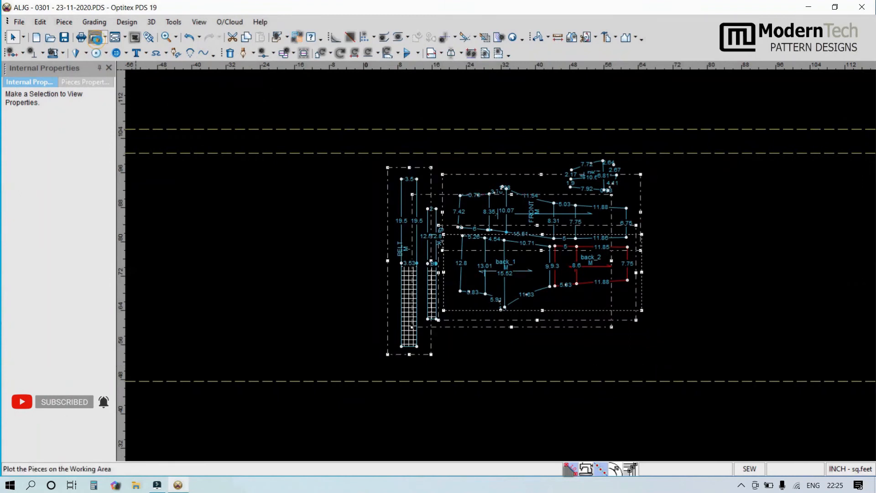
pyautogui.moveTo(155, 35); pyautogui.dragTo(171, 62)
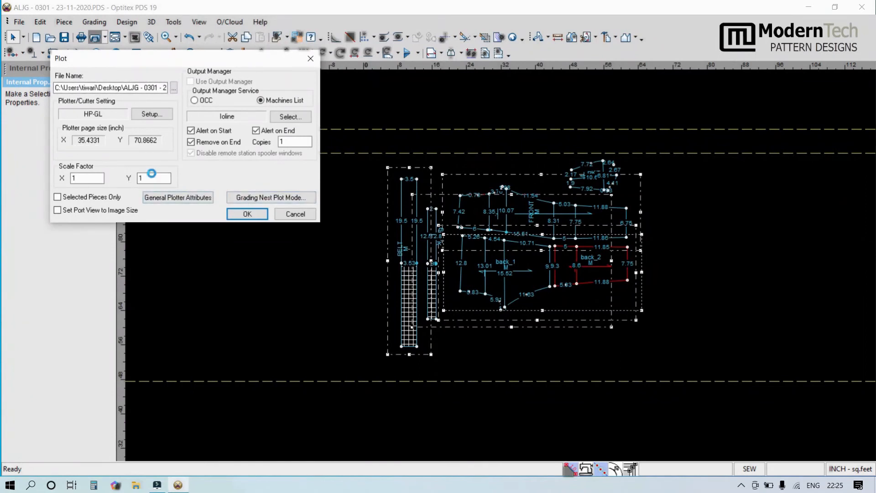
pyautogui.click(174, 87)
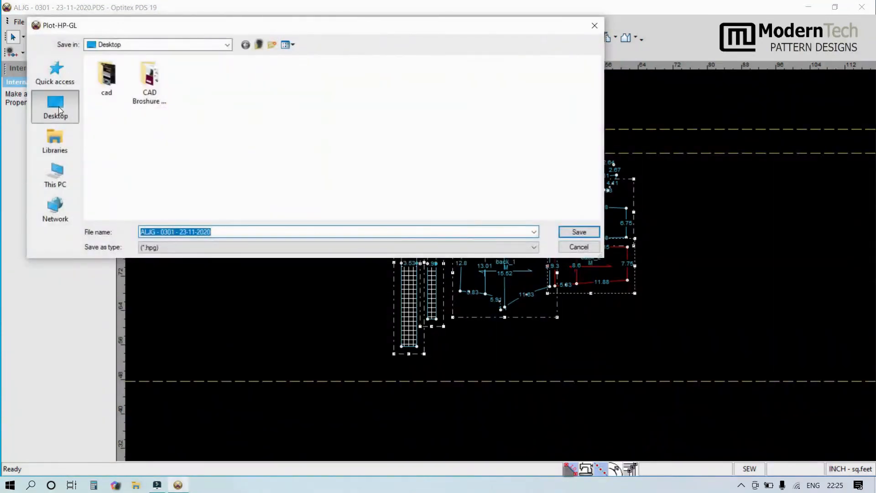
pyautogui.click(578, 232)
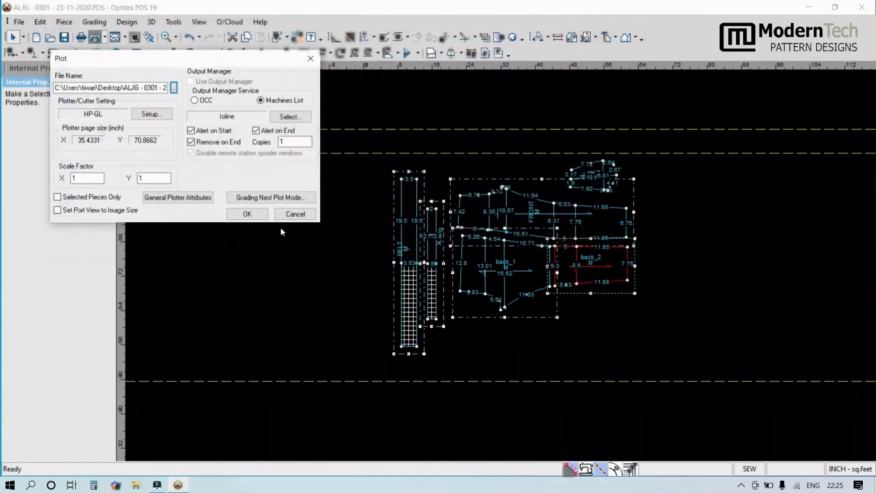
pyautogui.click(258, 216)
# - Switch to the Windows desktop and check the plotted ALJG - 0301 - 23-11-2020.HPG file
pyautogui.click(874, 487)
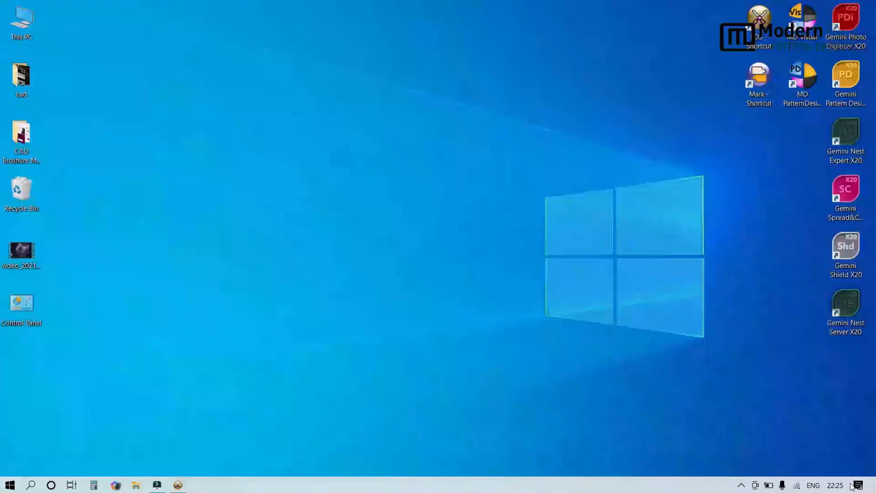
pyautogui.moveTo(22, 363); pyautogui.dragTo(281, 137)
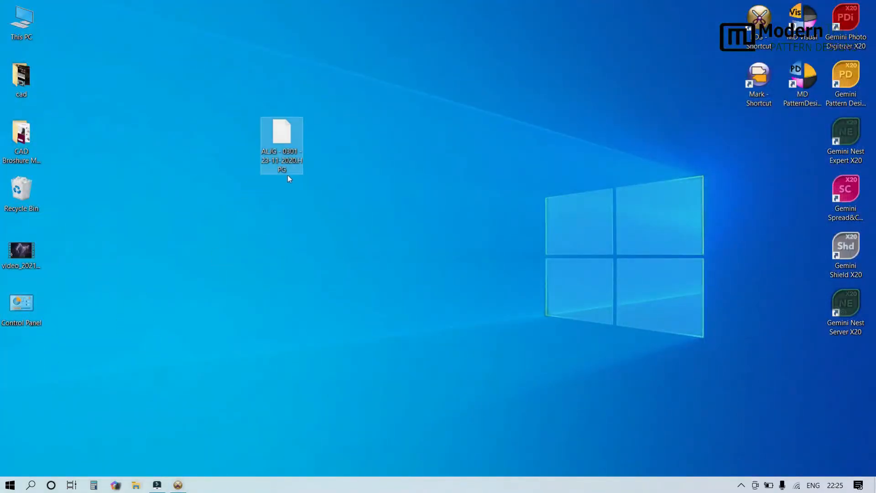
pyautogui.moveTo(278, 170); pyautogui.dragTo(19, 383)
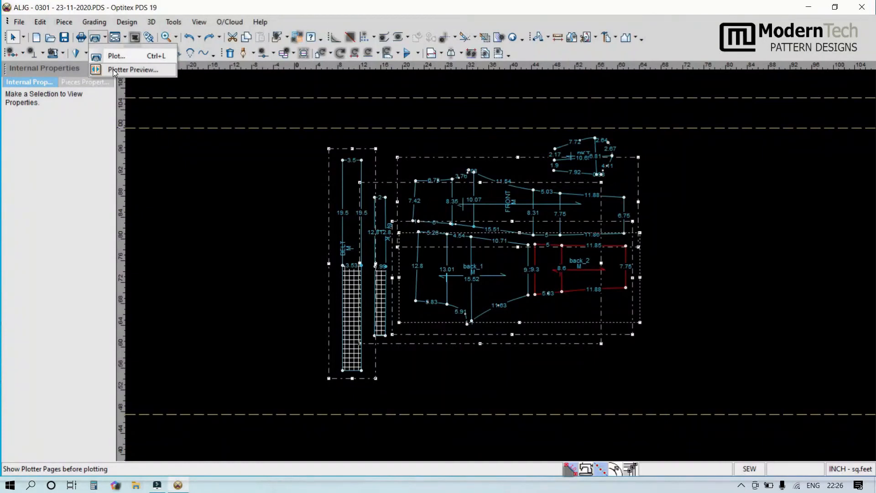
# - Clear the piece selection and display the graded nest of all sizes on the pattern pieces
pyautogui.click(554, 269)
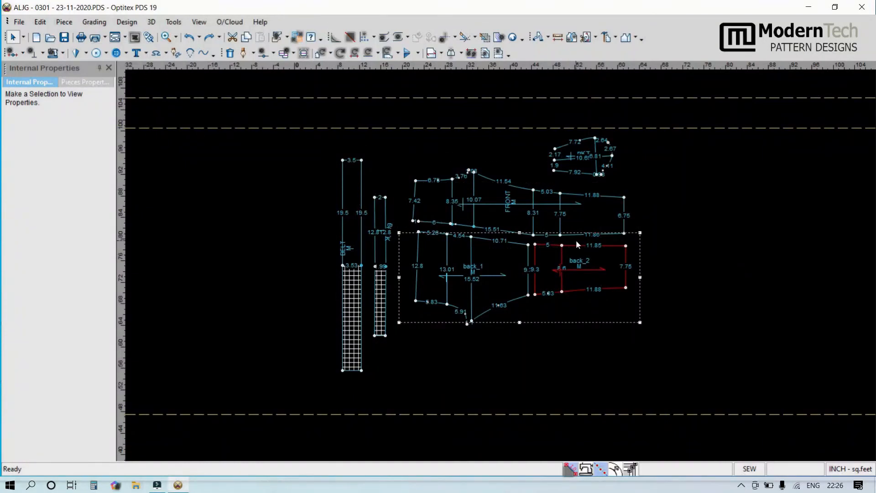
pyautogui.scroll(-2, 500, 265)
pyautogui.scroll(1, 500, 264)
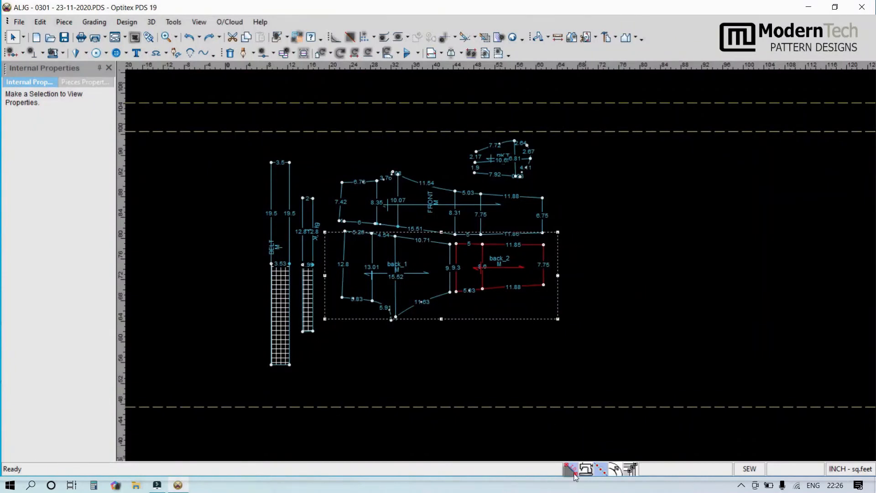
pyautogui.click(630, 469)
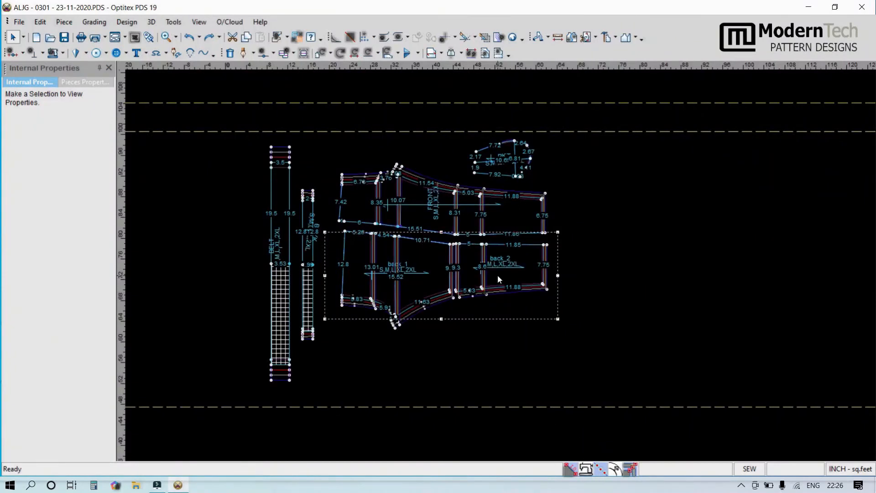
pyautogui.scroll(-1, 502, 264)
pyautogui.scroll(2, 501, 264)
pyautogui.scroll(-2, 500, 263)
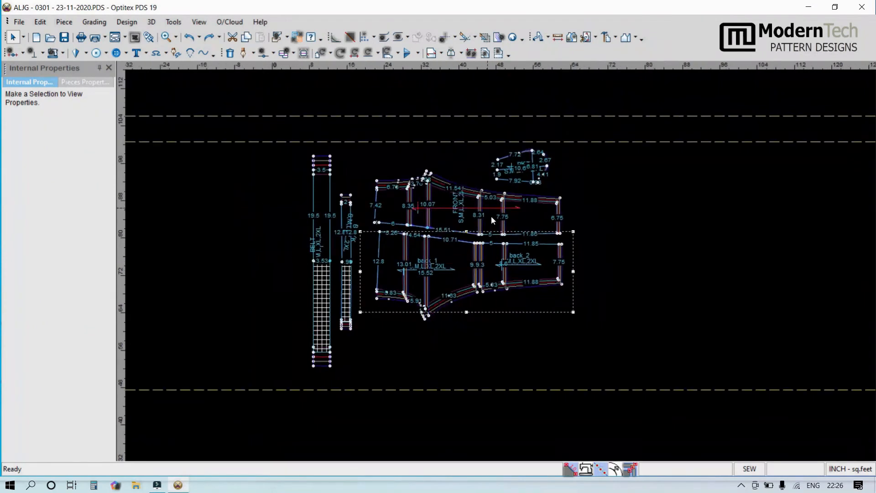
pyautogui.scroll(1, 501, 265)
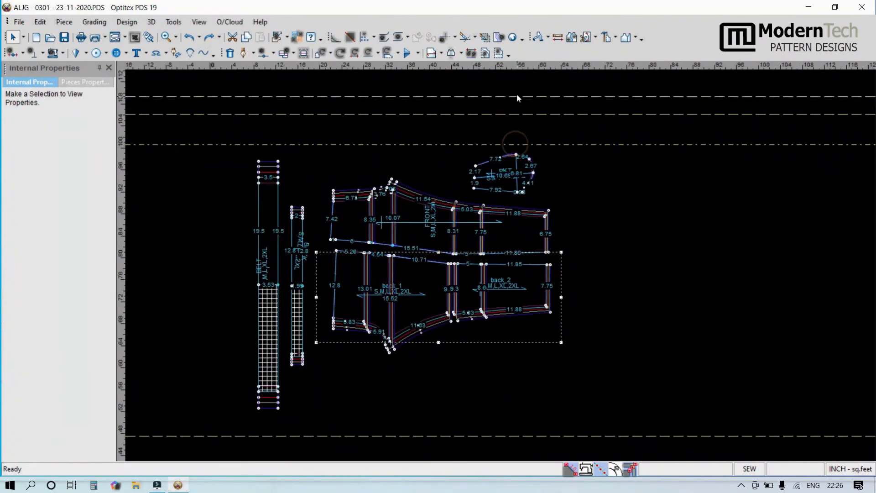
pyautogui.scroll(-1, 501, 265)
pyautogui.scroll(1, 500, 265)
# - Select all graded pieces and open them in the Plotter Preview
pyautogui.click(257, 140)
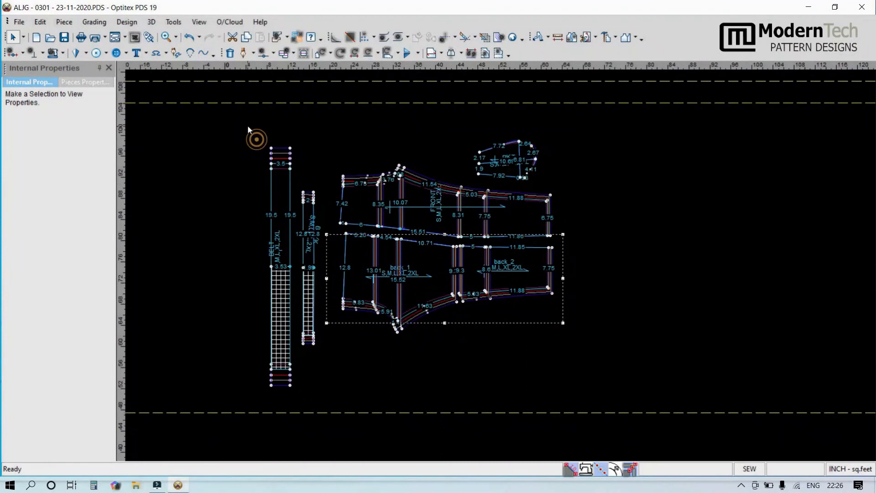
pyautogui.moveTo(242, 113); pyautogui.dragTo(583, 402)
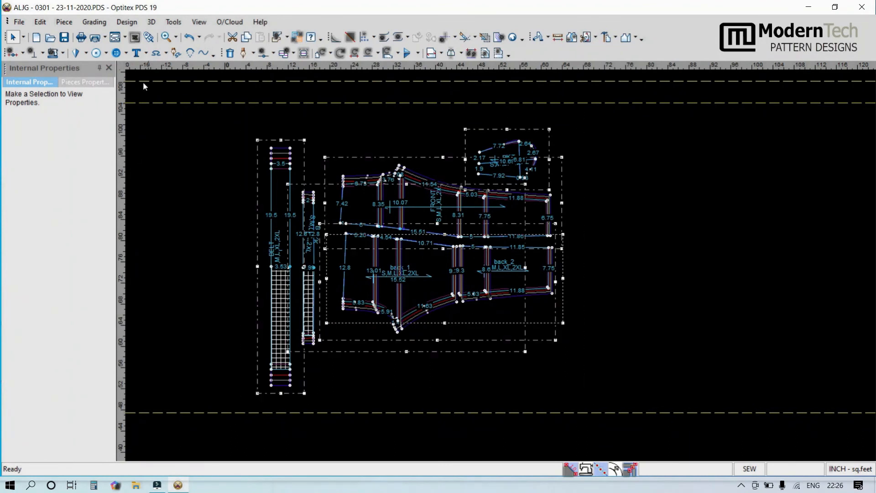
pyautogui.click(105, 38)
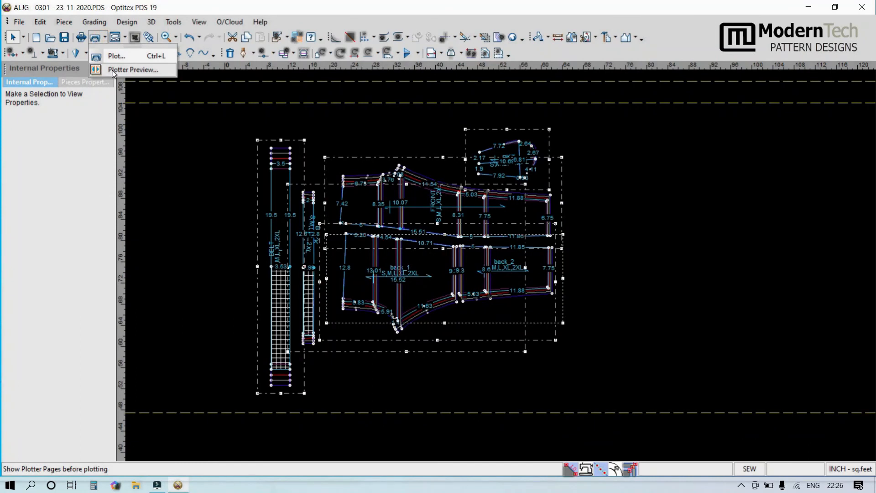
pyautogui.click(113, 71)
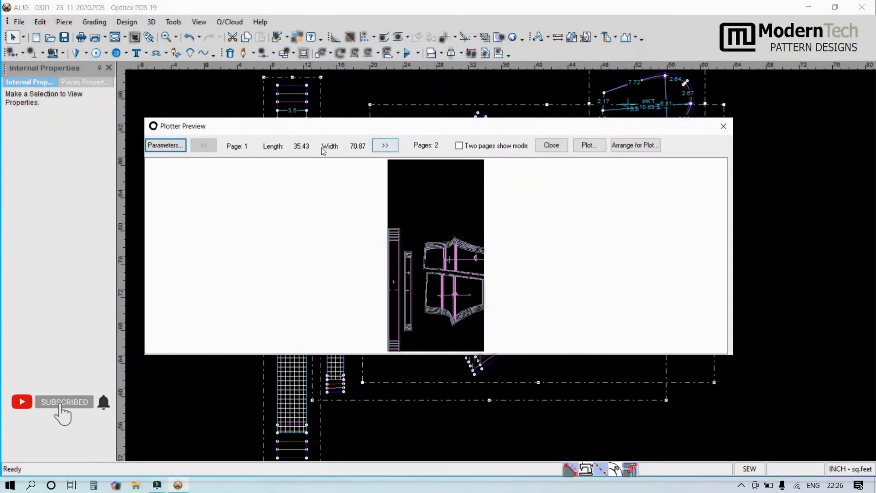
# - Arrange the selected pieces for plotting with a plotter width of 72
pyautogui.click(632, 146)
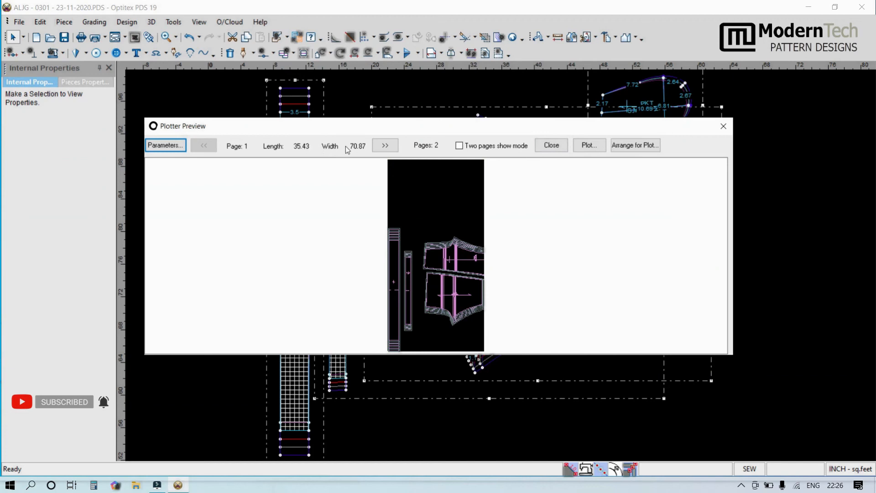
pyautogui.click(636, 145)
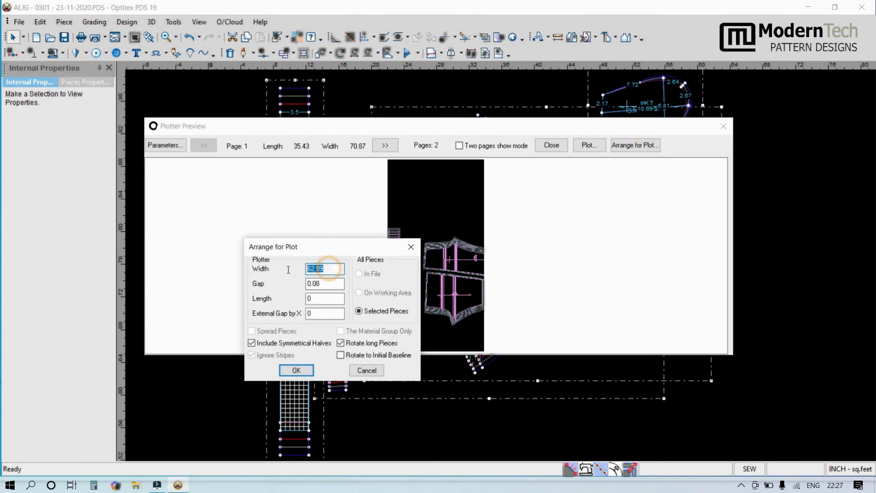
pyautogui.write('72')
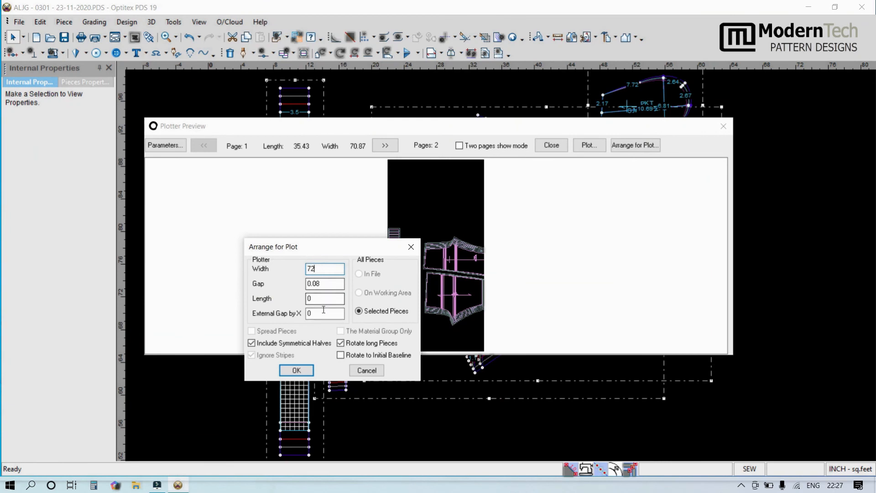
pyautogui.click(300, 370)
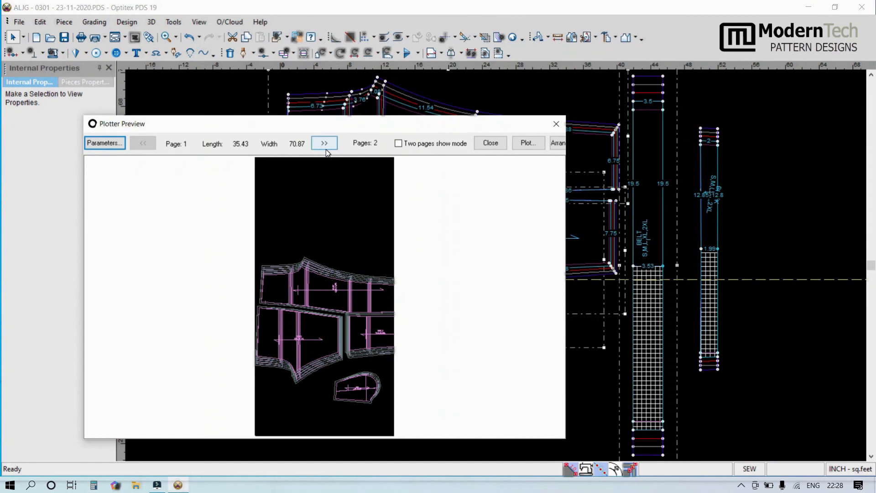
# - Plot all preview pages to the desktop file ALJG - 0301 - 23-11-2020.hpg, replacing the existing file, and return to Optitex PDS
pyautogui.click(324, 143)
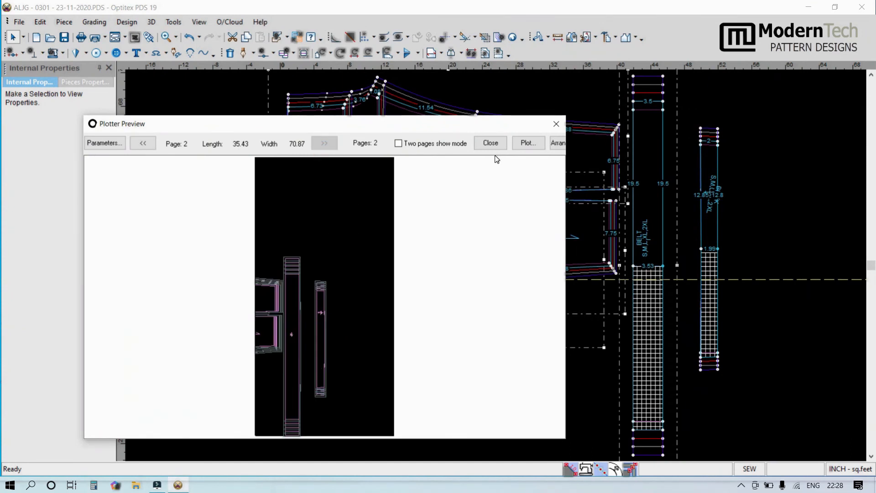
pyautogui.click(521, 148)
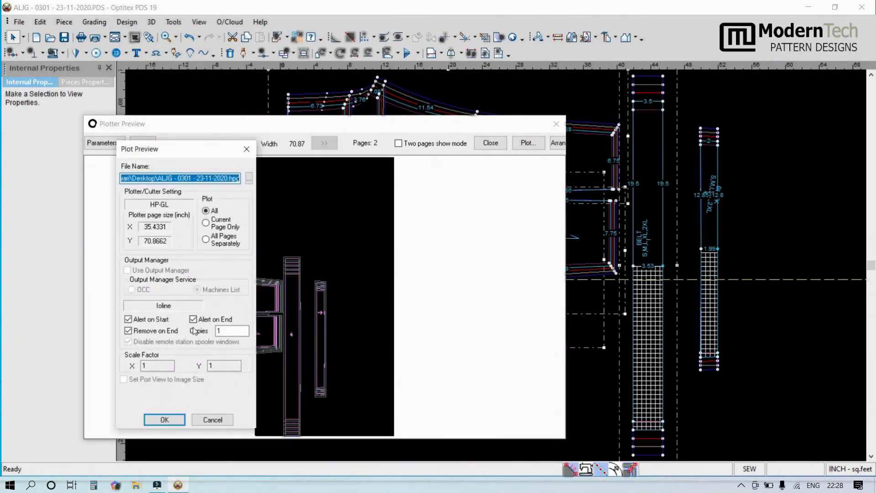
pyautogui.click(174, 419)
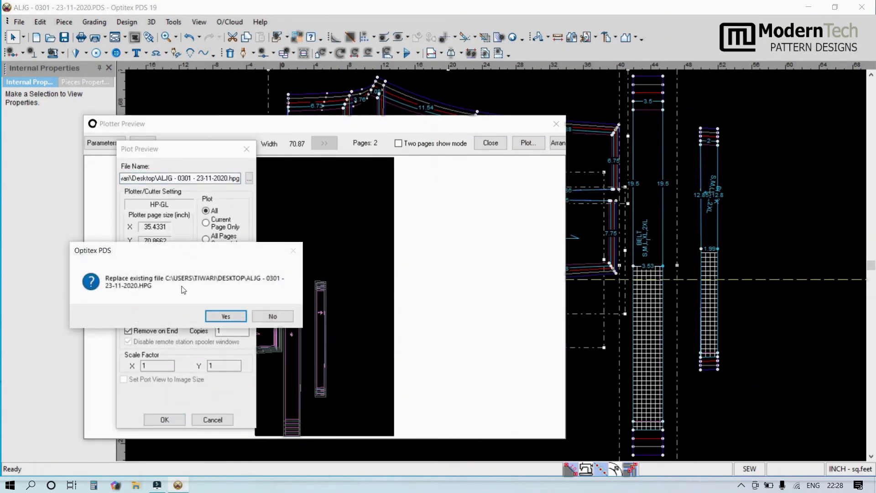
pyautogui.click(226, 316)
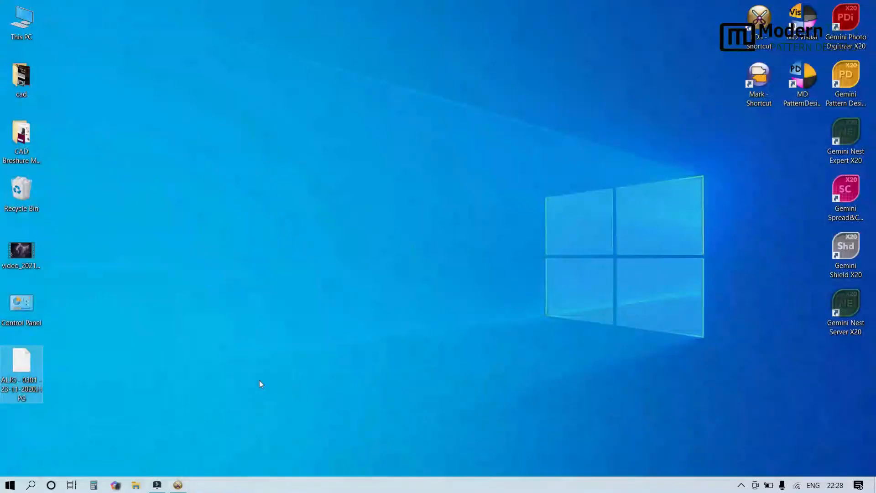
pyautogui.click(178, 485)
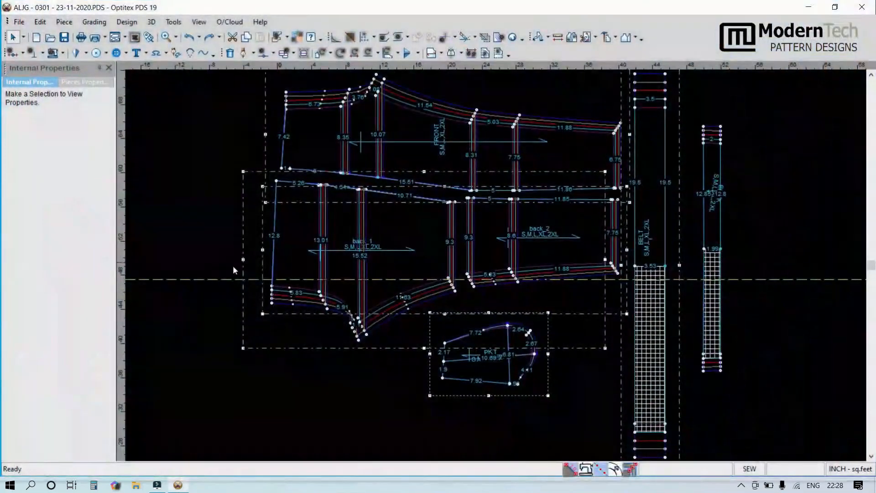
pyautogui.scroll(-4, 500, 268)
pyautogui.scroll(3, 501, 265)
pyautogui.scroll(-4, 494, 258)
pyautogui.scroll(3, 500, 264)
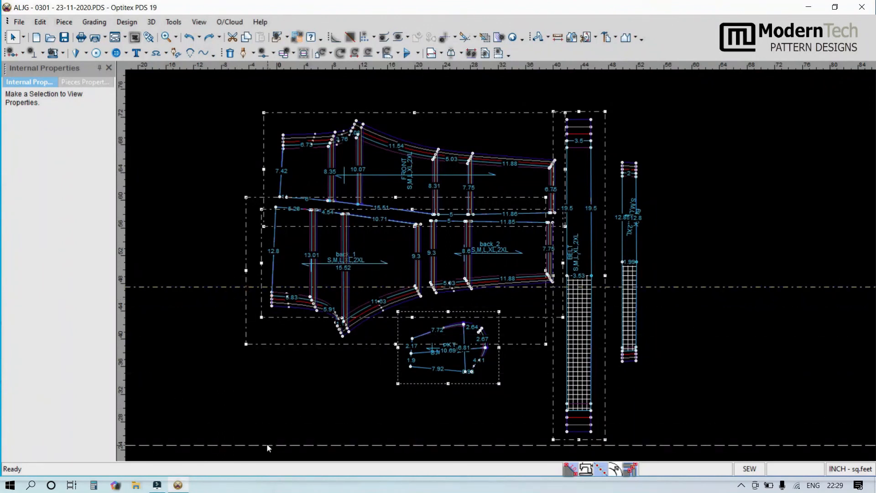
pyautogui.click(267, 444)
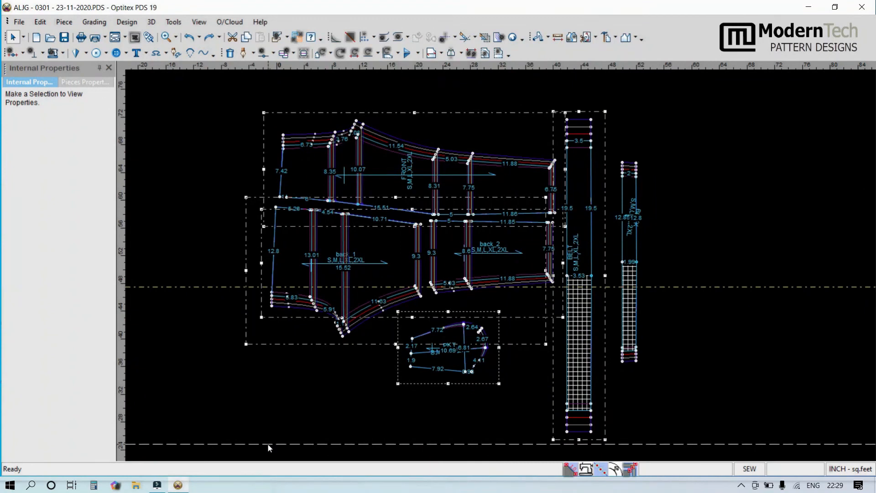
pyautogui.scroll(-3, 500, 261)
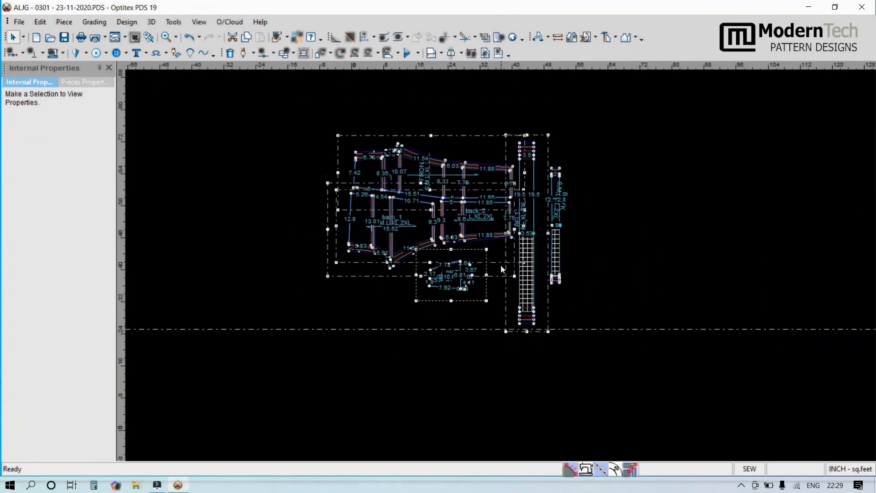
pyautogui.scroll(1, 497, 268)
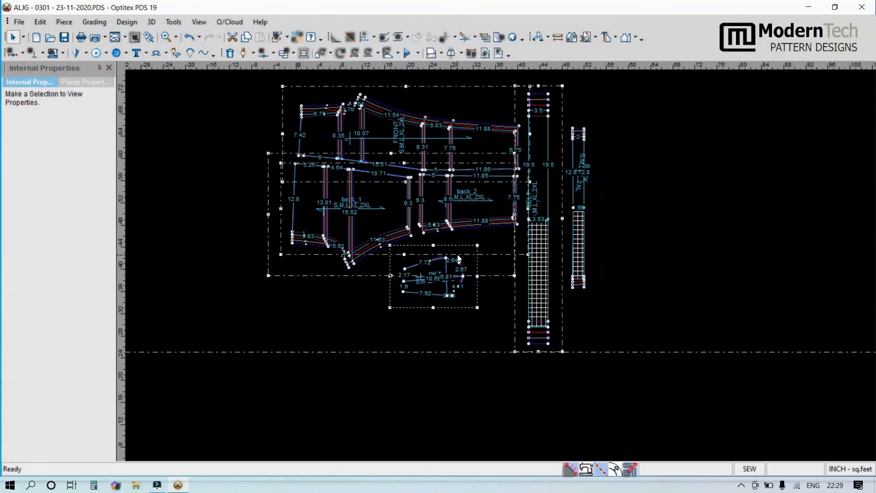
pyautogui.scroll(-2, 500, 264)
pyautogui.scroll(1, 500, 264)
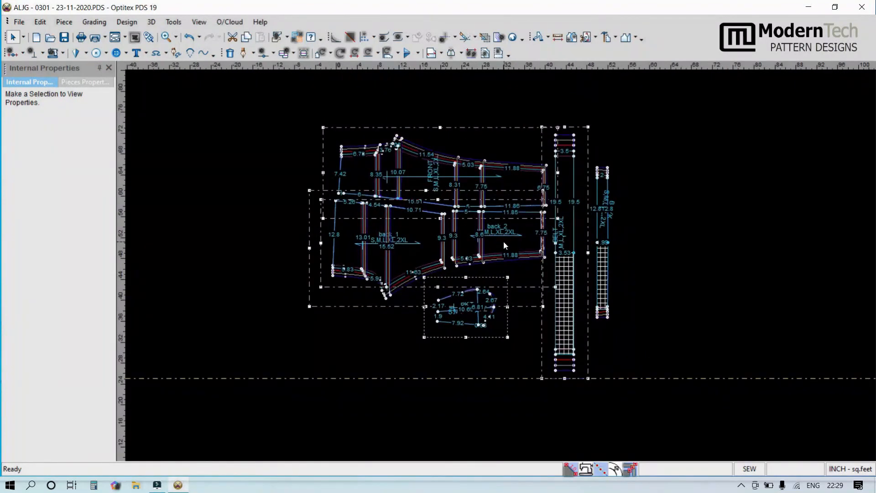
pyautogui.scroll(1, 502, 268)
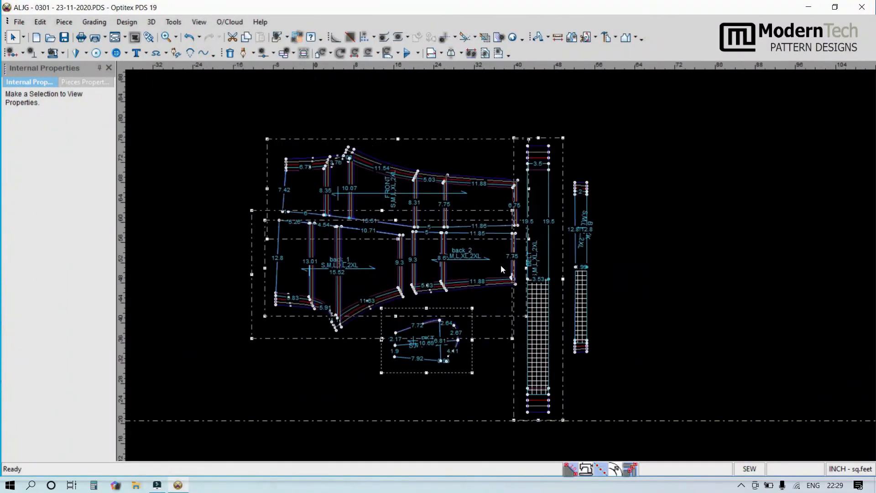
pyautogui.scroll(2, 502, 270)
pyautogui.moveTo(379, 205); pyautogui.dragTo(361, 186)
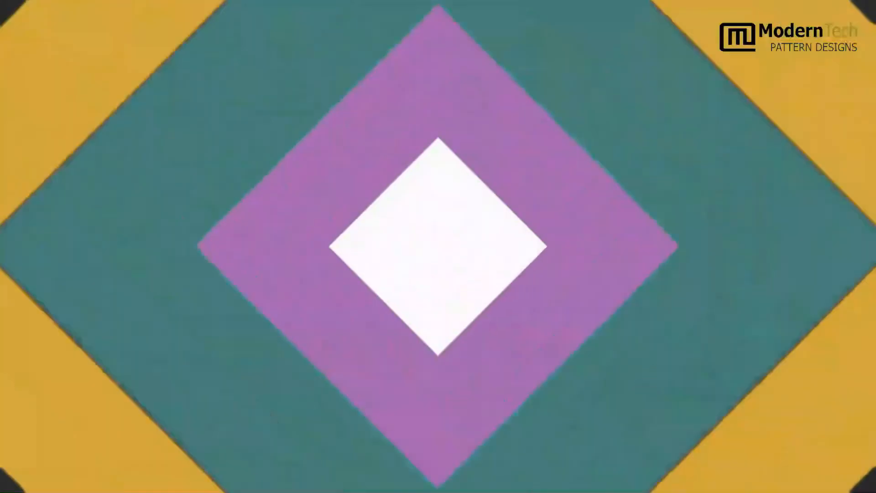